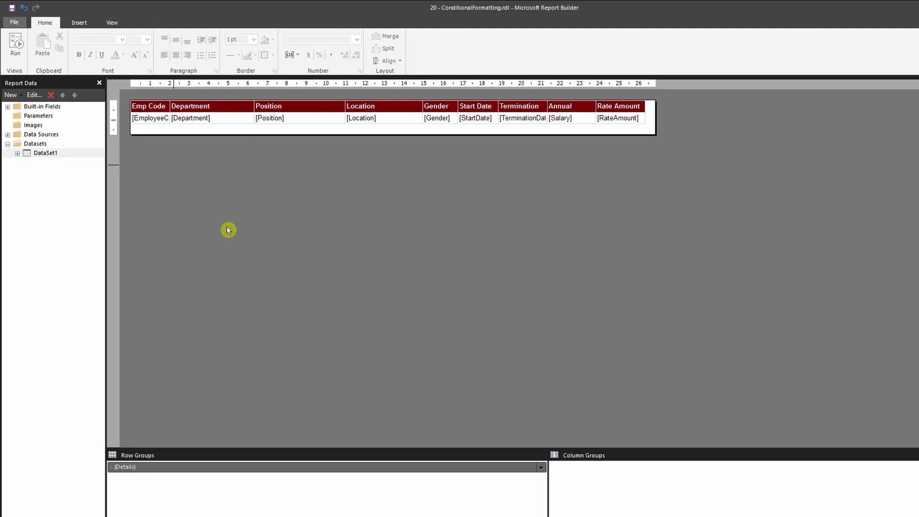
# Preview the report and show the Properties pane in design view
pyautogui.click(16, 43)
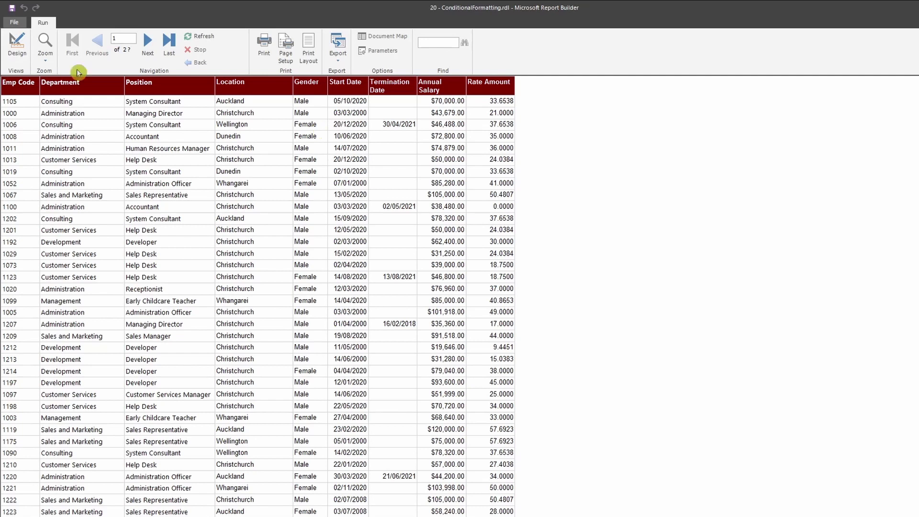
pyautogui.click(17, 46)
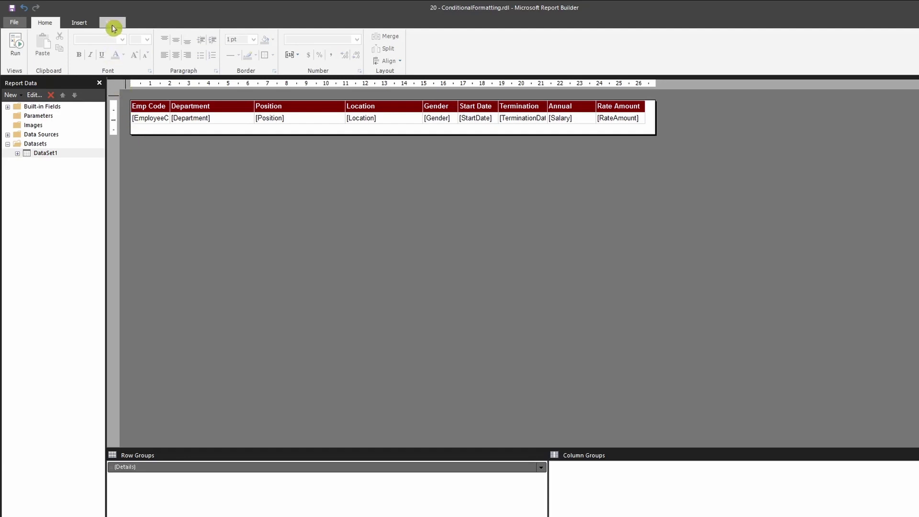
pyautogui.click(114, 24)
pyautogui.click(71, 34)
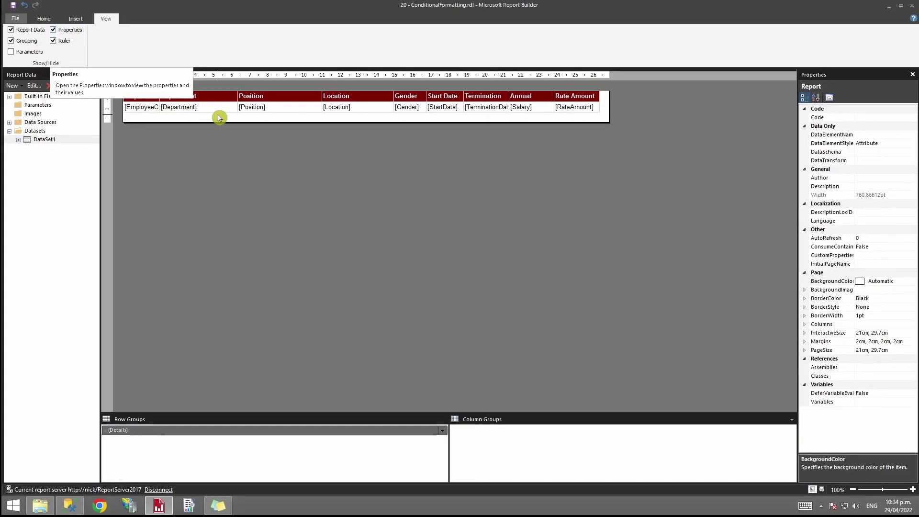
# Select the table's whole detail row and open the expression editor for its BackgroundColor property
pyautogui.click(212, 112)
pyautogui.click(208, 107)
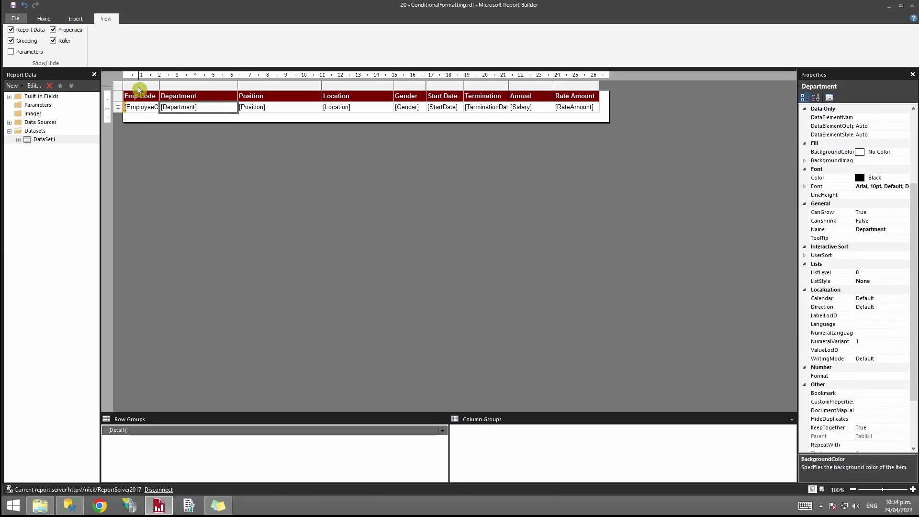
pyautogui.click(116, 112)
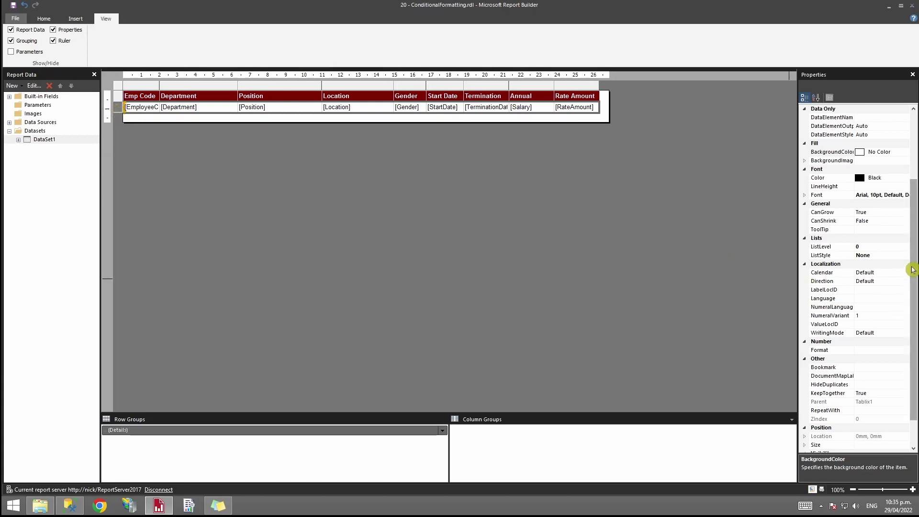
pyautogui.moveTo(914, 276); pyautogui.dragTo(911, 298)
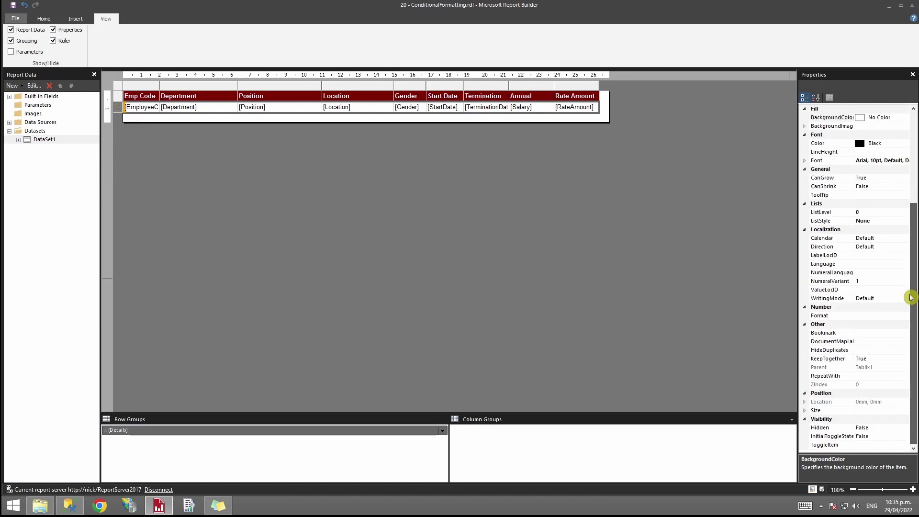
pyautogui.moveTo(912, 298); pyautogui.dragTo(905, 181)
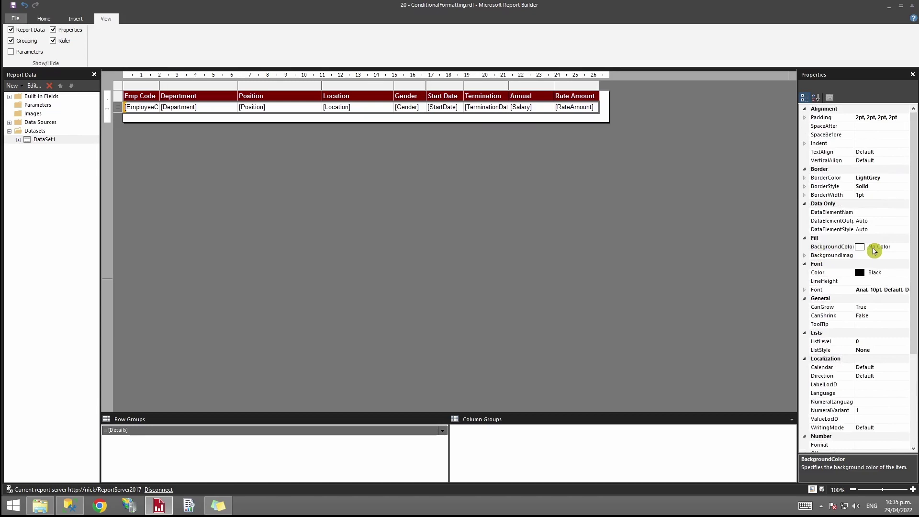
pyautogui.click(902, 250)
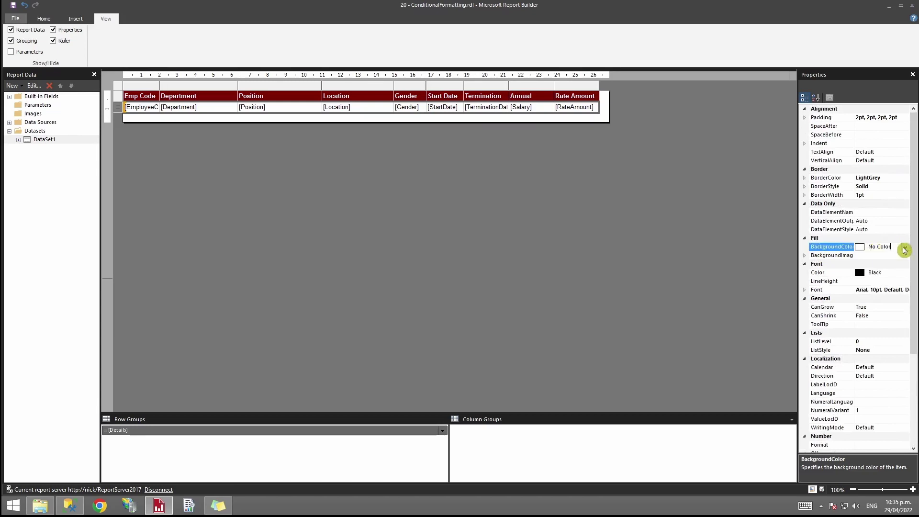
pyautogui.click(907, 248)
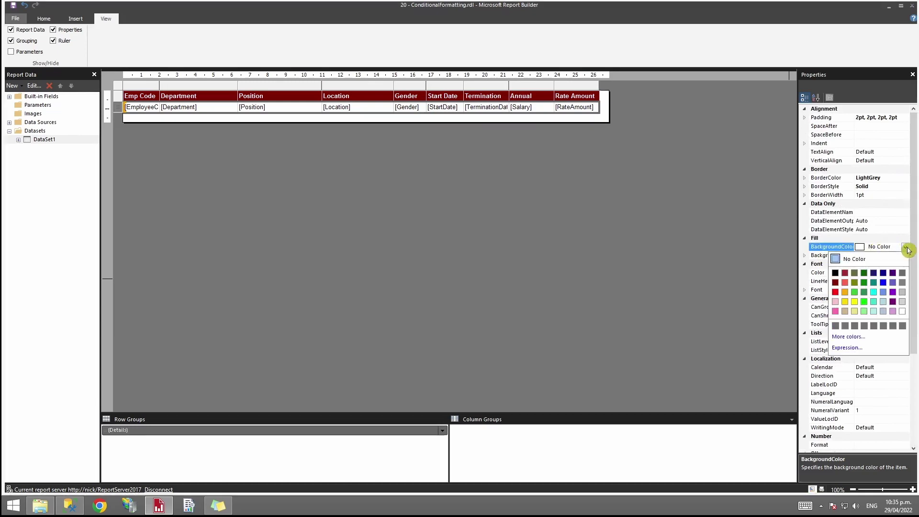
pyautogui.click(851, 352)
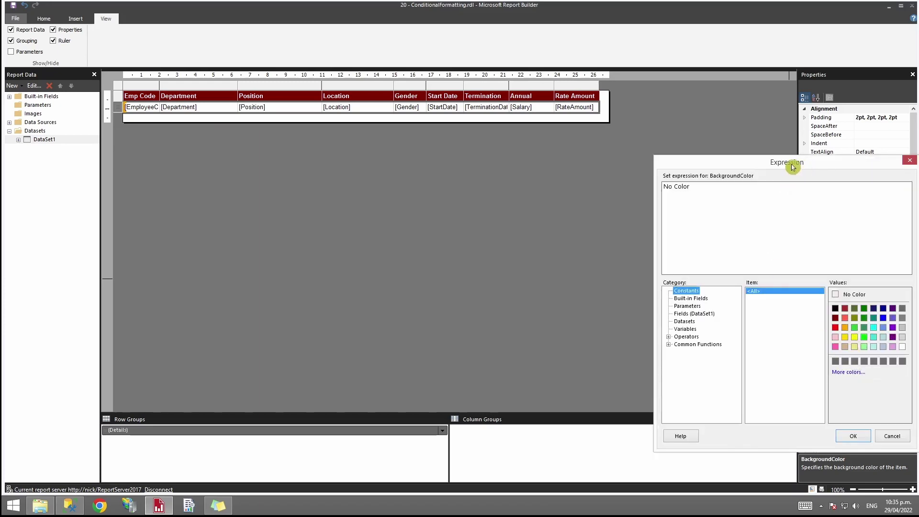
pyautogui.moveTo(792, 164); pyautogui.dragTo(459, 125)
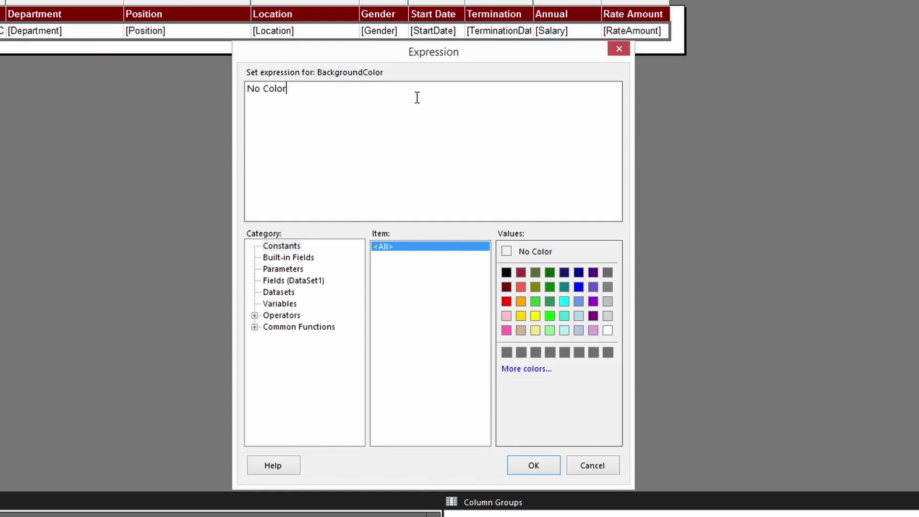
# Replace the No Color text in the expression with the IIf function from the Program Flow functions
pyautogui.moveTo(378, 91); pyautogui.dragTo(238, 91)
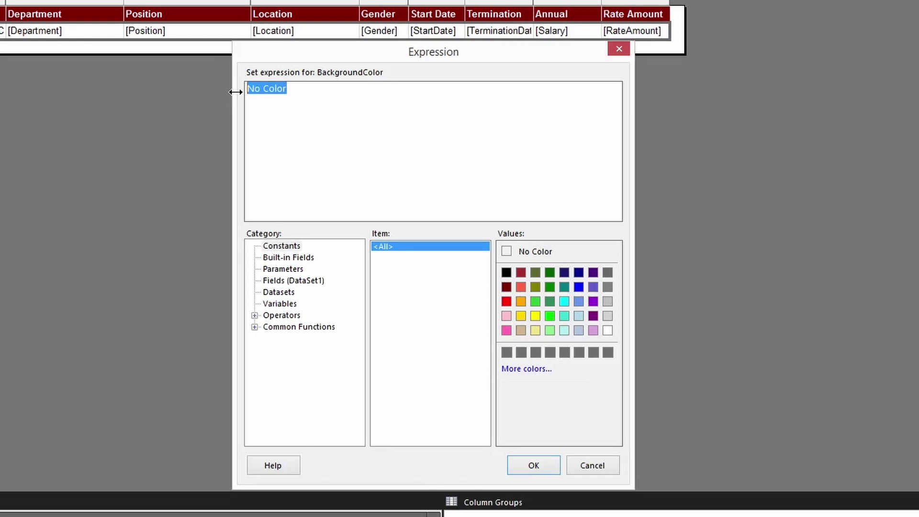
pyautogui.press('Delete')
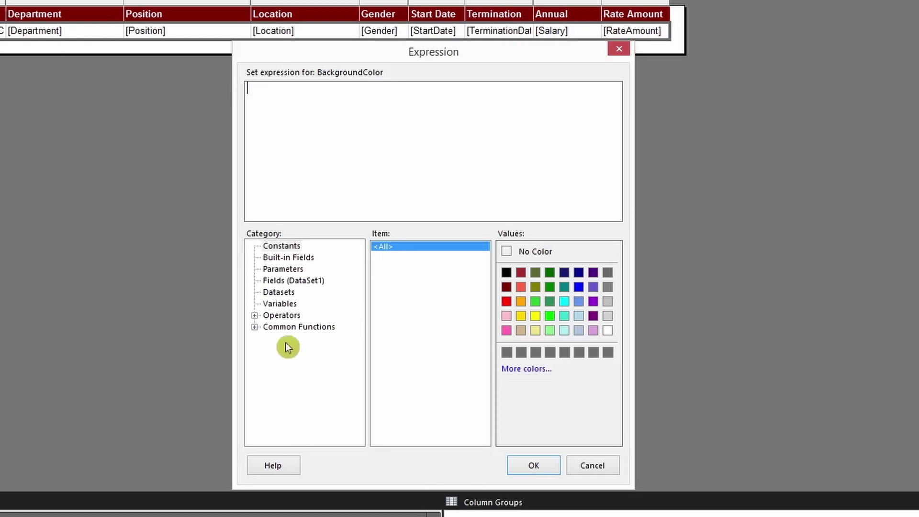
pyautogui.click(255, 327)
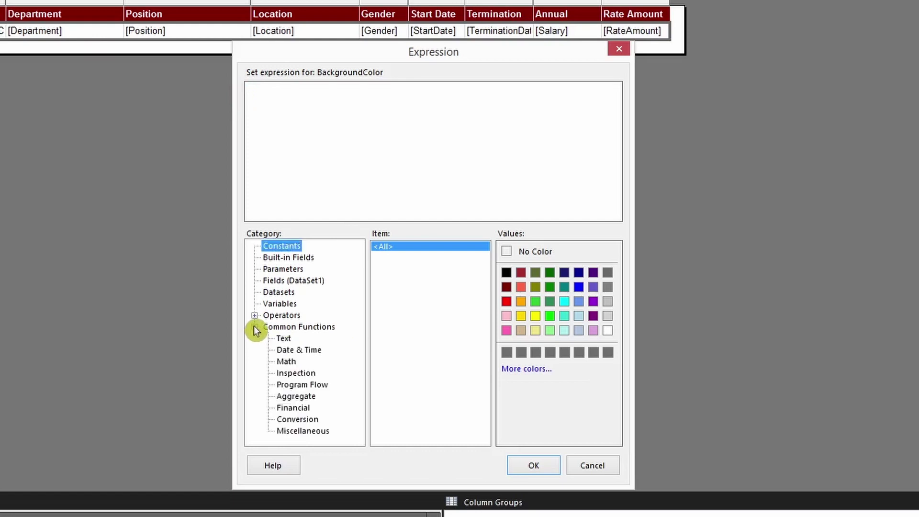
pyautogui.click(319, 387)
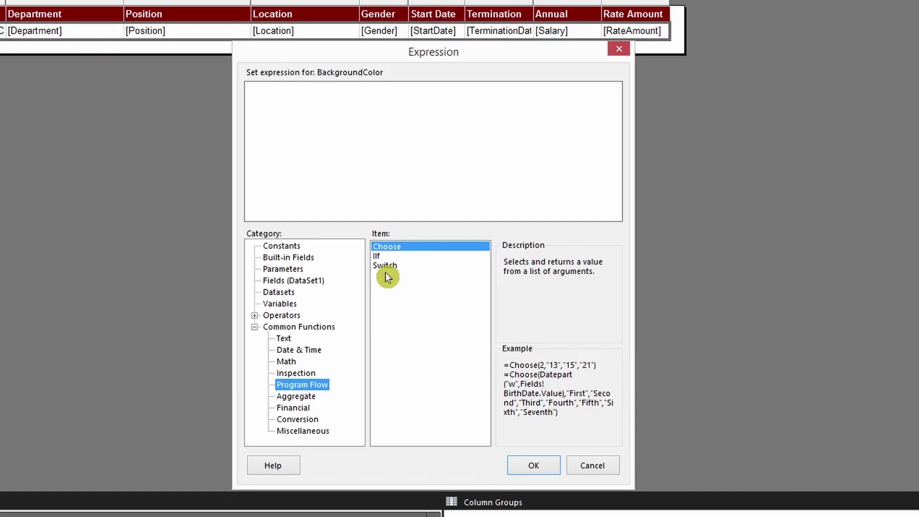
pyautogui.doubleClick(379, 258)
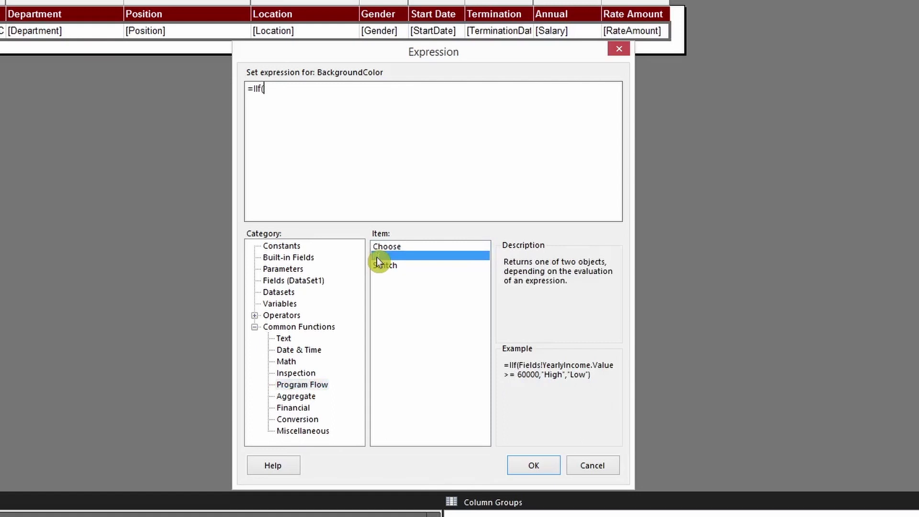
# Add the condition Fields!Gender.Value = "Male" followed by a comma, and display the colour constants
pyautogui.click(293, 282)
pyautogui.doubleClick(512, 284)
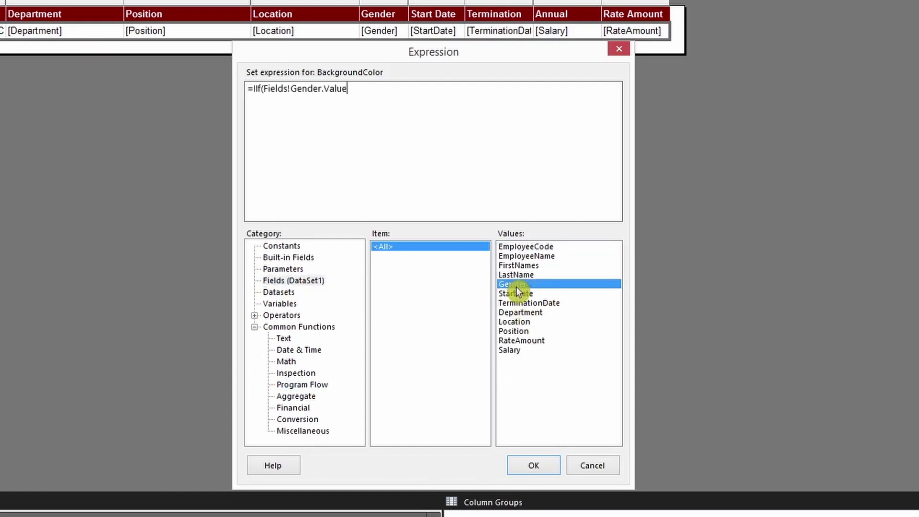
pyautogui.write('= "M')
pyautogui.press('BackSpace')
pyautogui.write('Male')
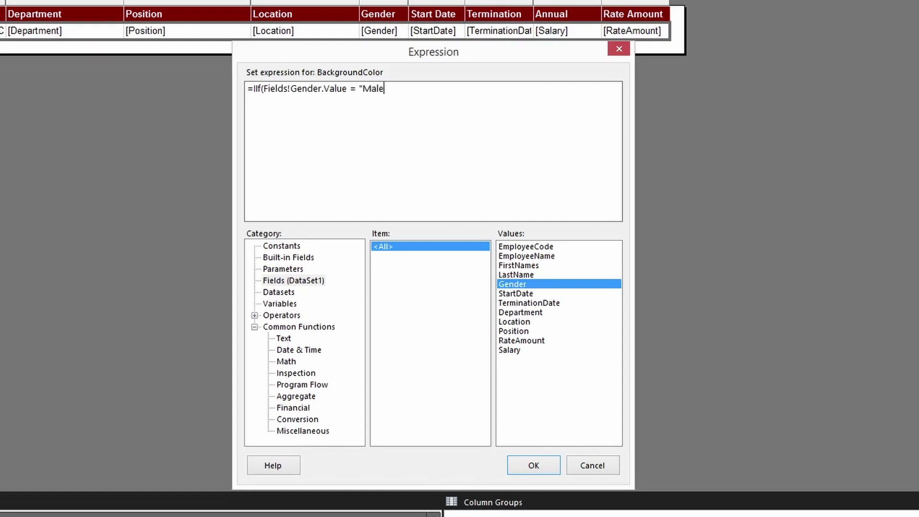
pyautogui.write('",')
pyautogui.click(287, 249)
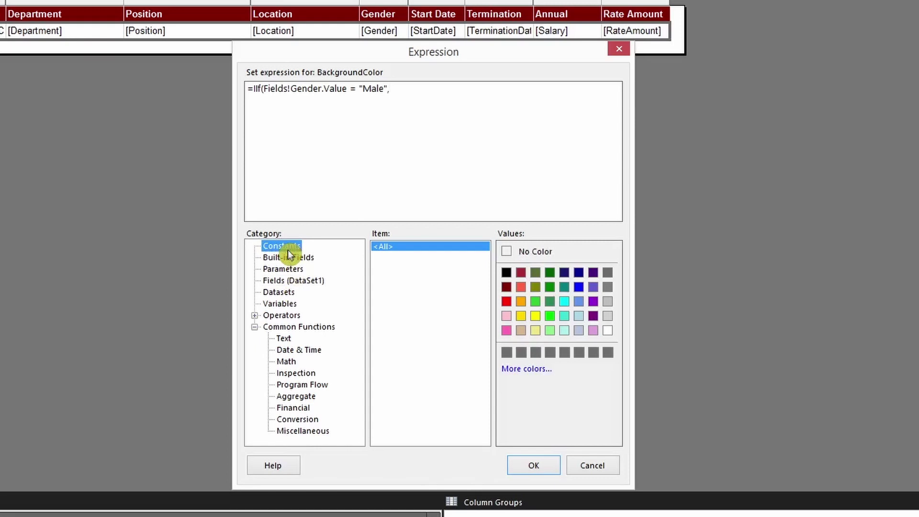
pyautogui.click(531, 369)
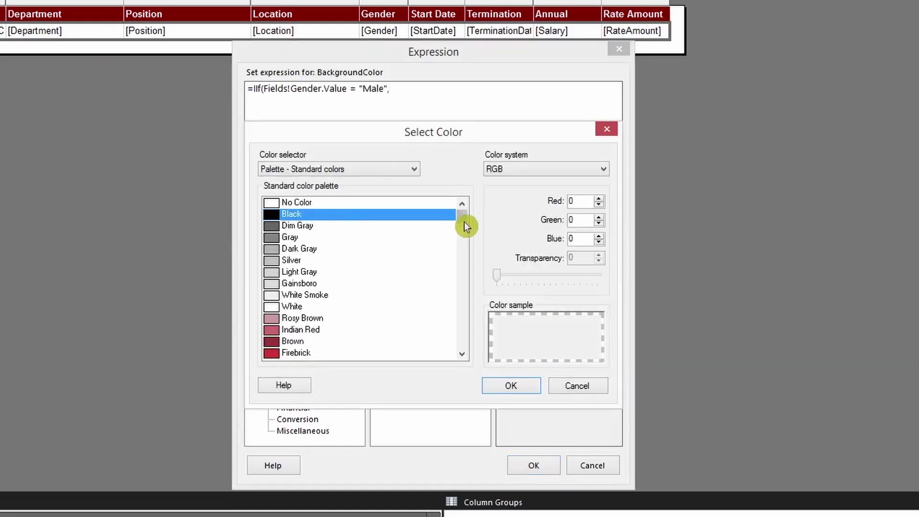
pyautogui.moveTo(464, 222)
pyautogui.mouseDown()
pyautogui.moveTo(461, 329)
pyautogui.moveTo(476, 209)
pyautogui.mouseUp()
pyautogui.doubleClick(580, 201)
pyautogui.click(600, 387)
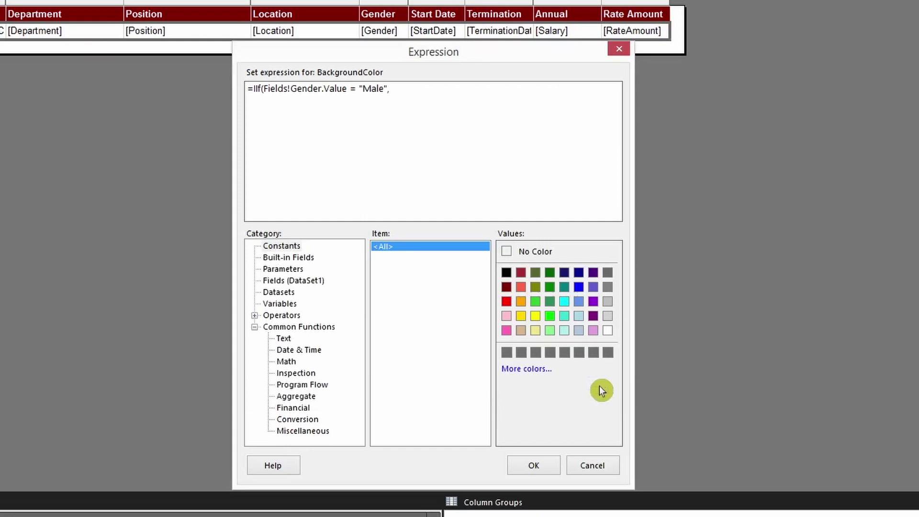
# Insert the colour constant "Plum" as the result when the gender condition is true
pyautogui.click(593, 331)
pyautogui.moveTo(263, 89); pyautogui.dragTo(353, 91)
pyautogui.click(359, 89)
pyautogui.keyDown('shift'); pyautogui.click(449, 89); pyautogui.keyUp('shift')
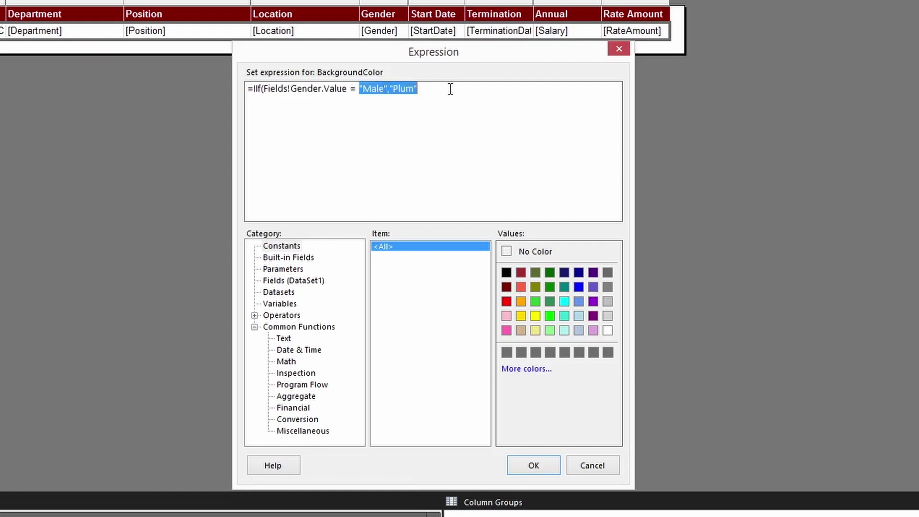
# Add "SlateBlue" as the false result, close the IIf bracket and apply the background colour expression
pyautogui.click(449, 88)
pyautogui.write(',')
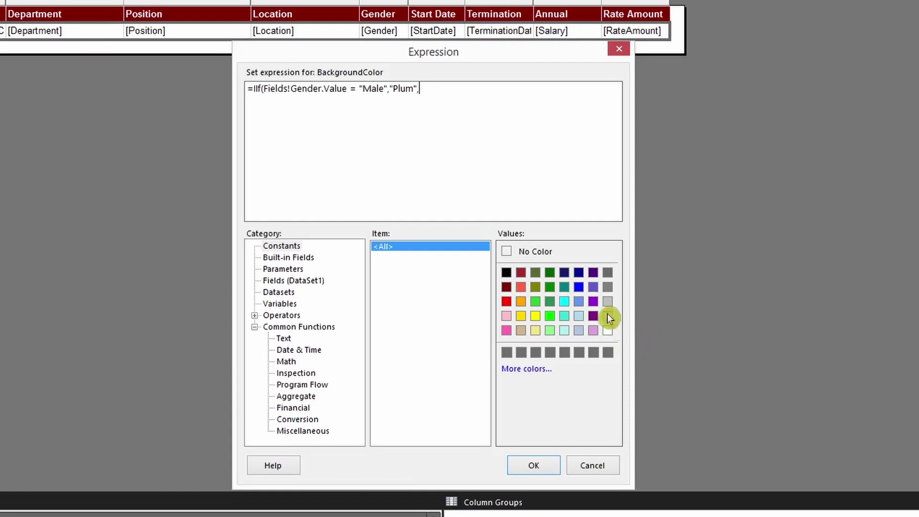
pyautogui.click(594, 289)
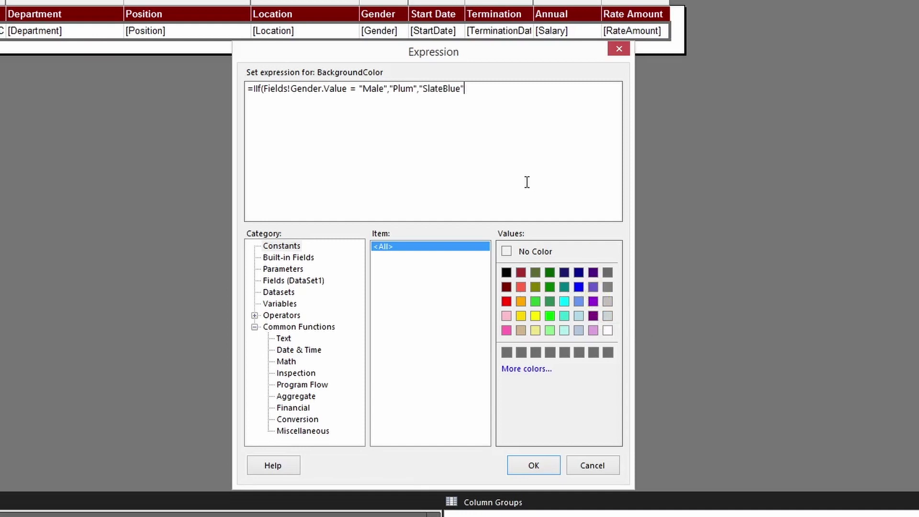
pyautogui.write(')')
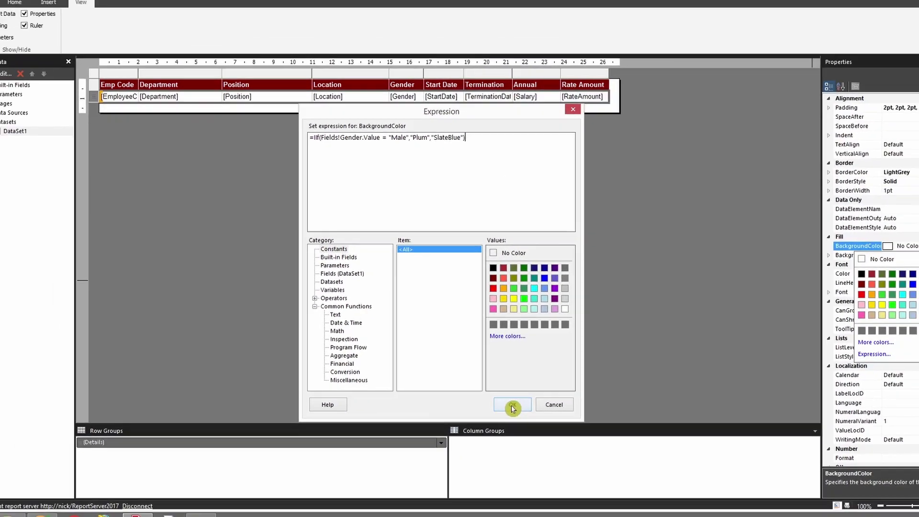
pyautogui.click(531, 464)
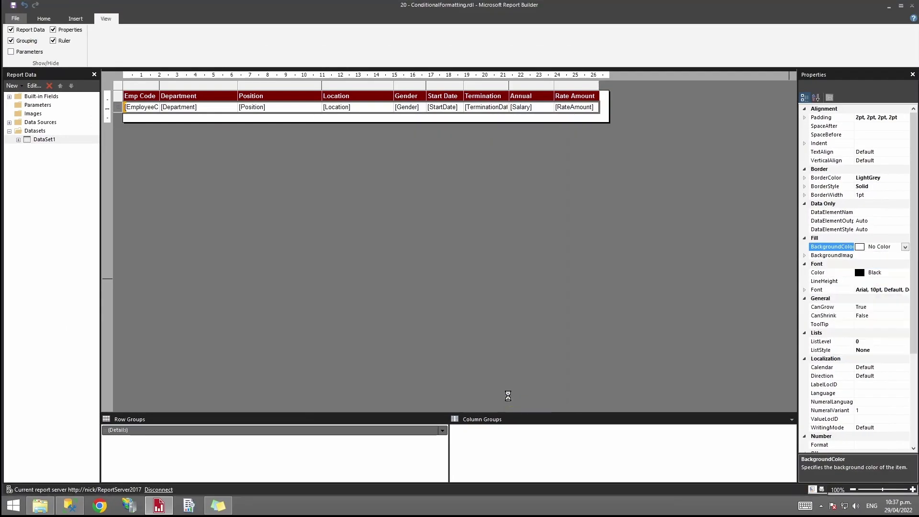
# Run the report and check the row background colours against the Gender column, including rows without a gender
pyautogui.click(44, 18)
pyautogui.click(15, 42)
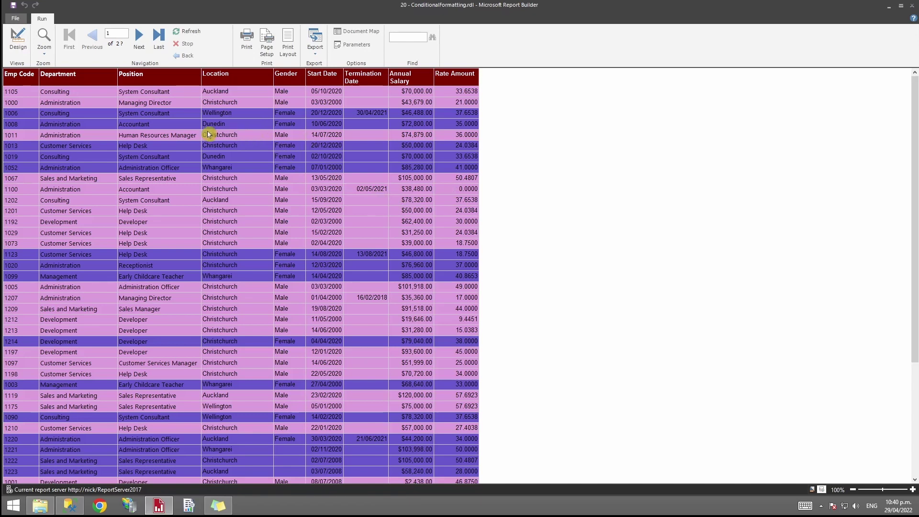
pyautogui.moveTo(915, 351); pyautogui.dragTo(916, 369)
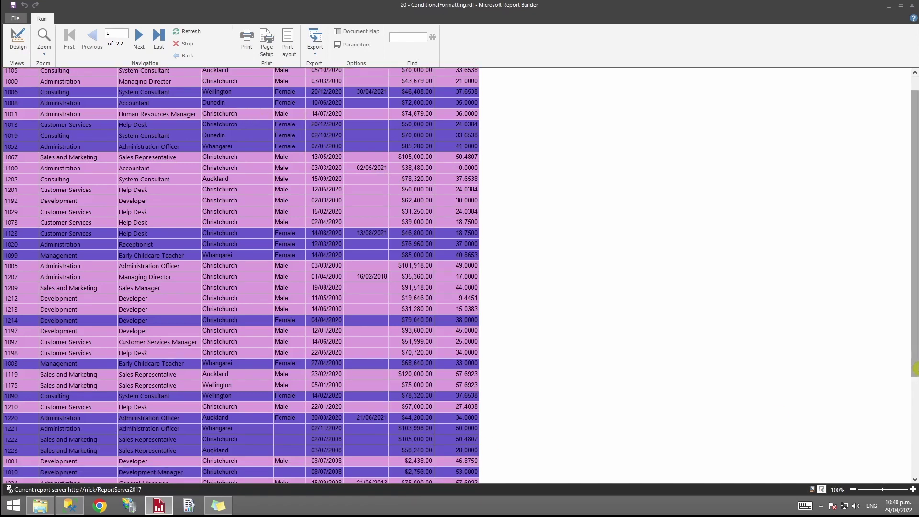
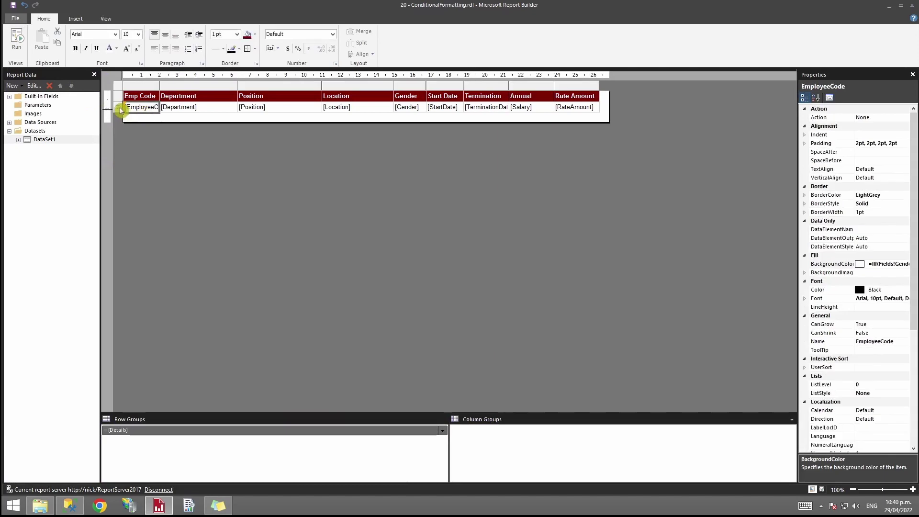
# Open the detail row's BackgroundColor expression and delete the "SlateBlue" false result together with the closing bracket
pyautogui.scroll(-3, 842, 238)
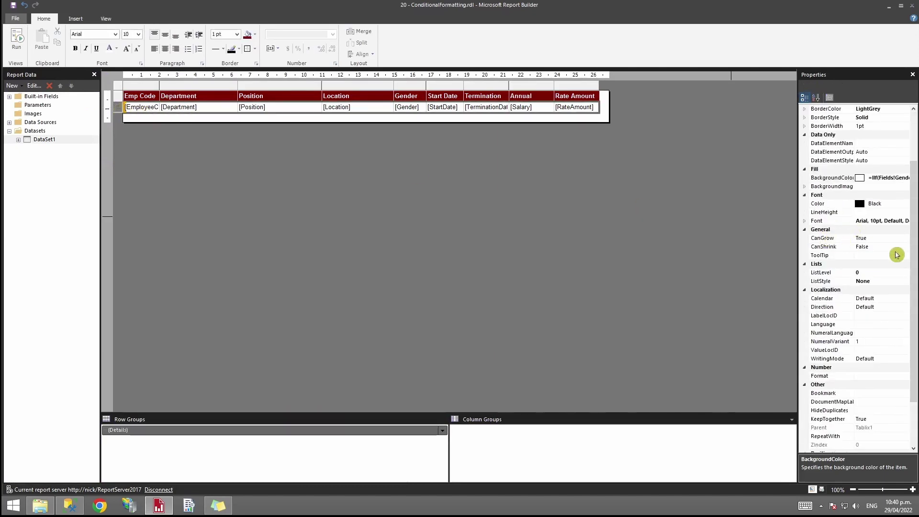
pyautogui.click(905, 180)
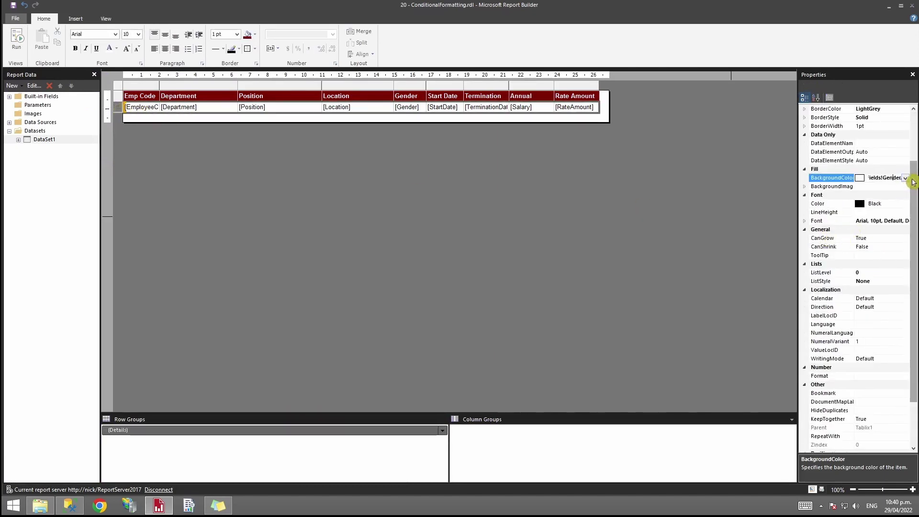
pyautogui.click(905, 180)
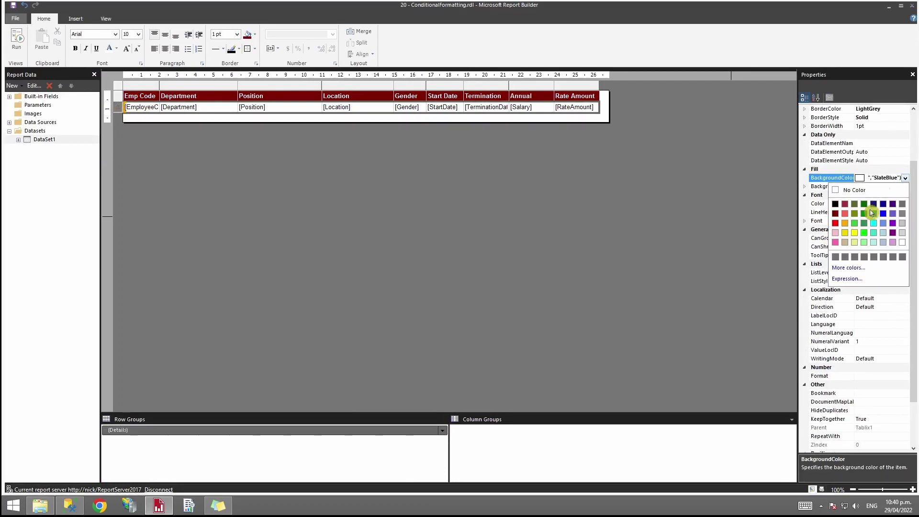
pyautogui.click(850, 285)
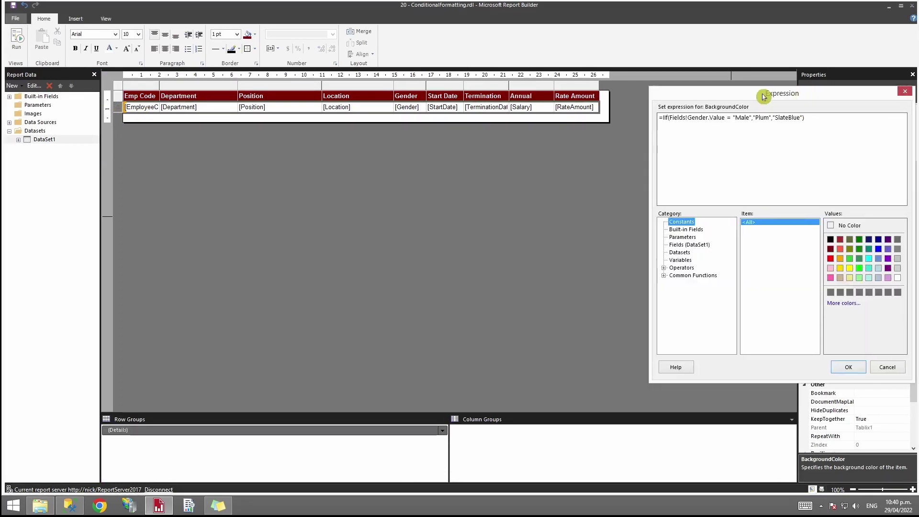
pyautogui.moveTo(763, 94); pyautogui.dragTo(444, 88)
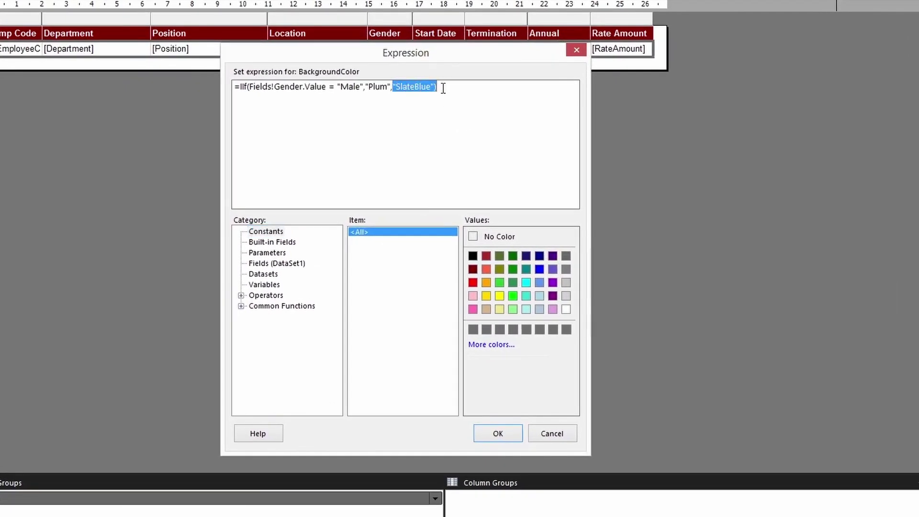
pyautogui.press('Delete')
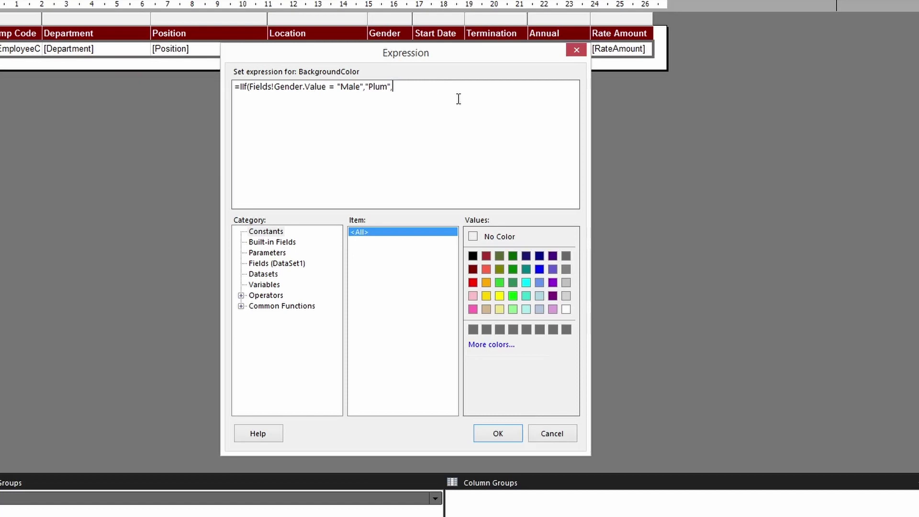
# Insert a nested IIf function from the Program Flow functions as the false result of the expression
pyautogui.click(241, 306)
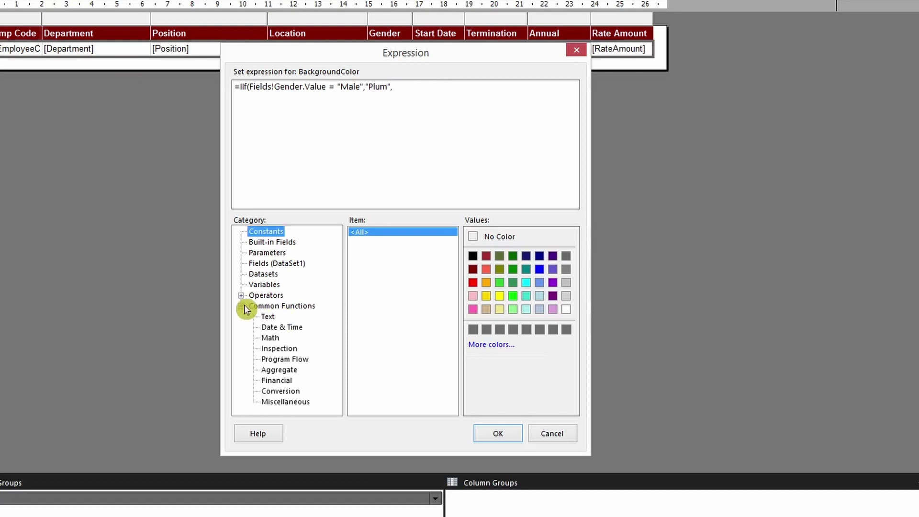
pyautogui.click(301, 361)
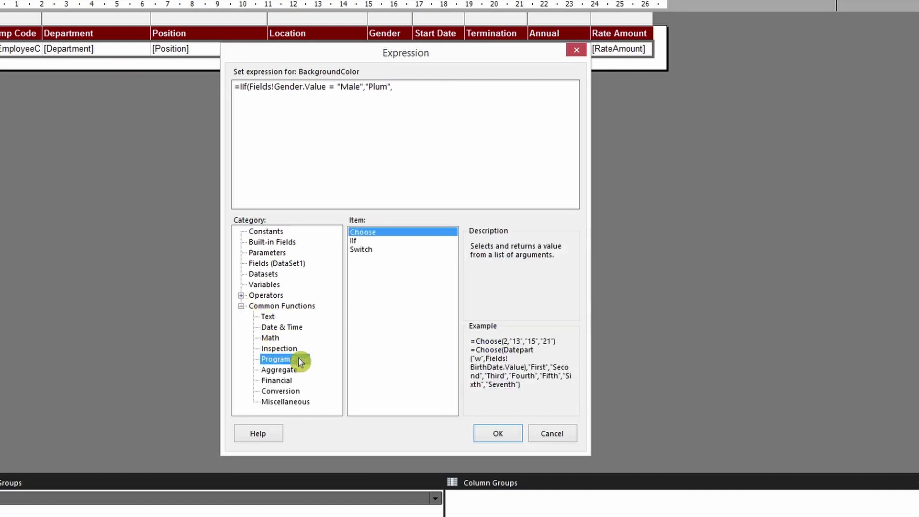
pyautogui.click(361, 243)
pyautogui.doubleClick(360, 242)
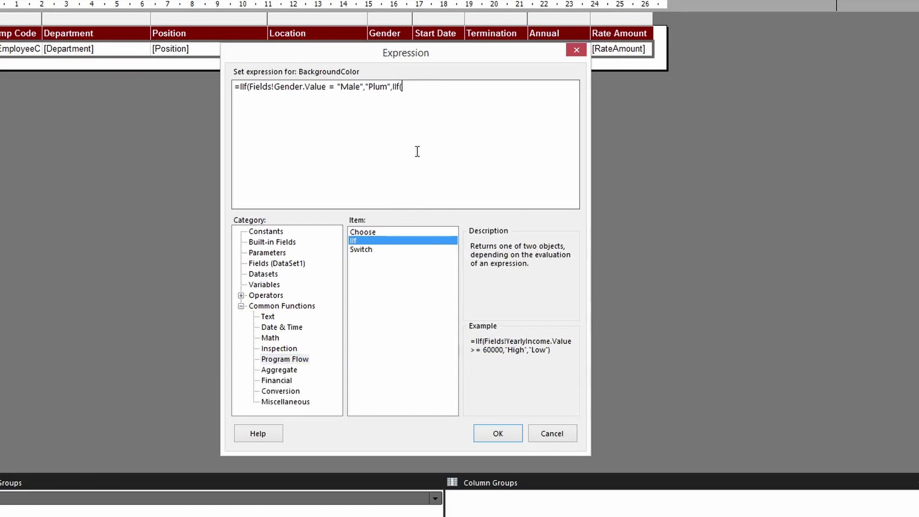
# Add the nested condition Fields!Gender.Value = "Female" followed by a comma
pyautogui.click(298, 263)
pyautogui.click(492, 266)
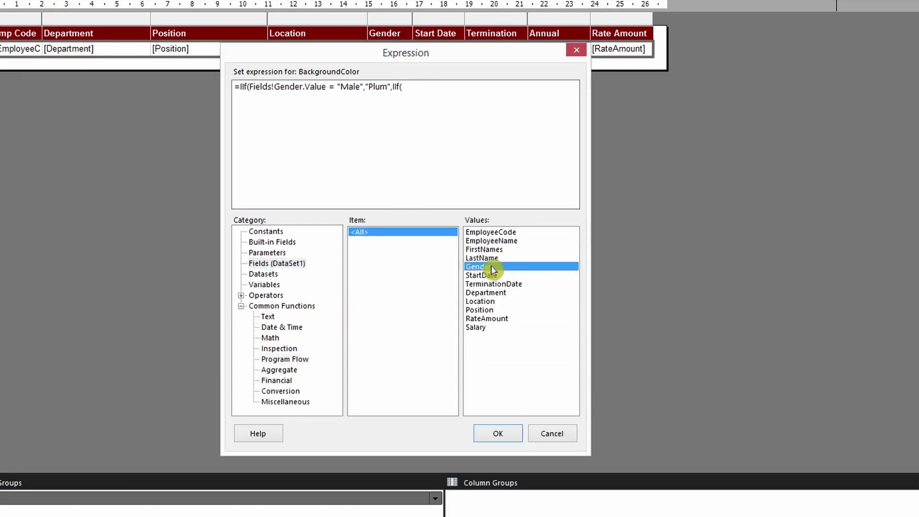
pyautogui.doubleClick(492, 266)
pyautogui.write('= "')
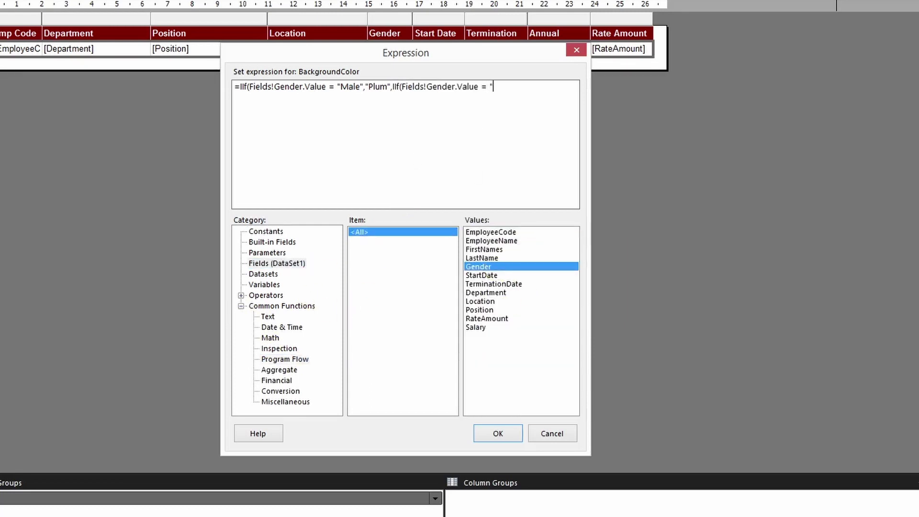
pyautogui.write('Female",')
# Add "SlateBlue" and "Transparent" as the nested IIf results, close both brackets and apply the expression
pyautogui.click(266, 232)
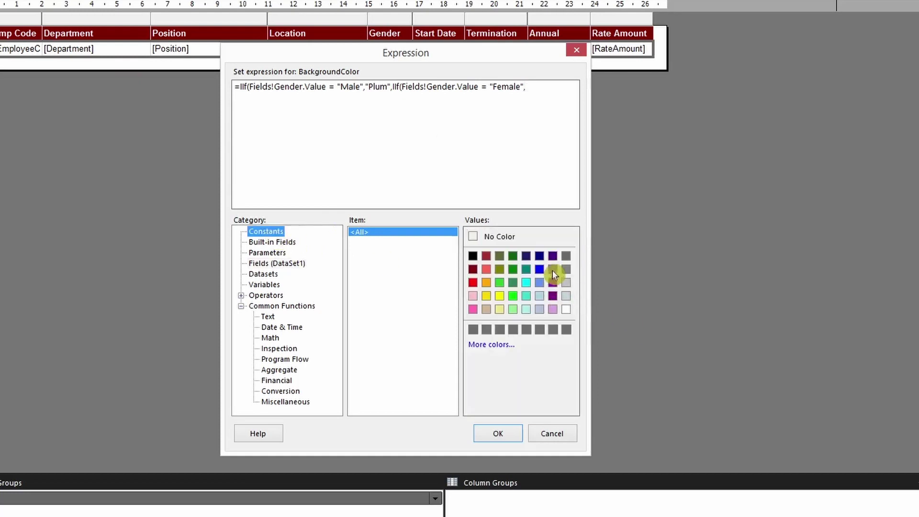
pyautogui.doubleClick(553, 270)
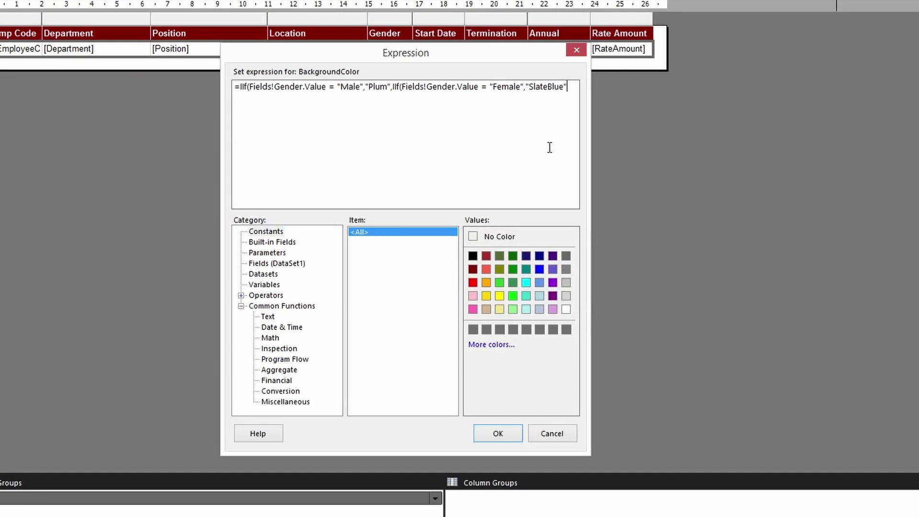
pyautogui.write(',')
pyautogui.doubleClick(493, 236)
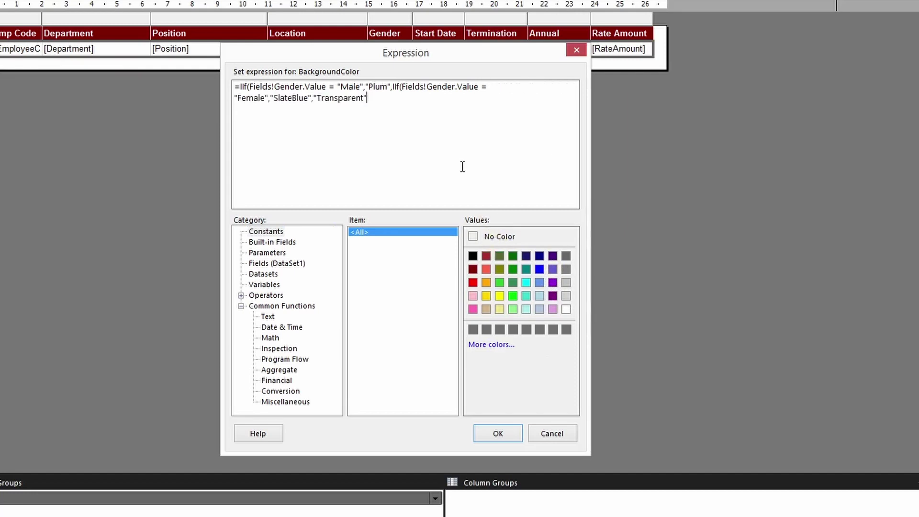
pyautogui.write('))')
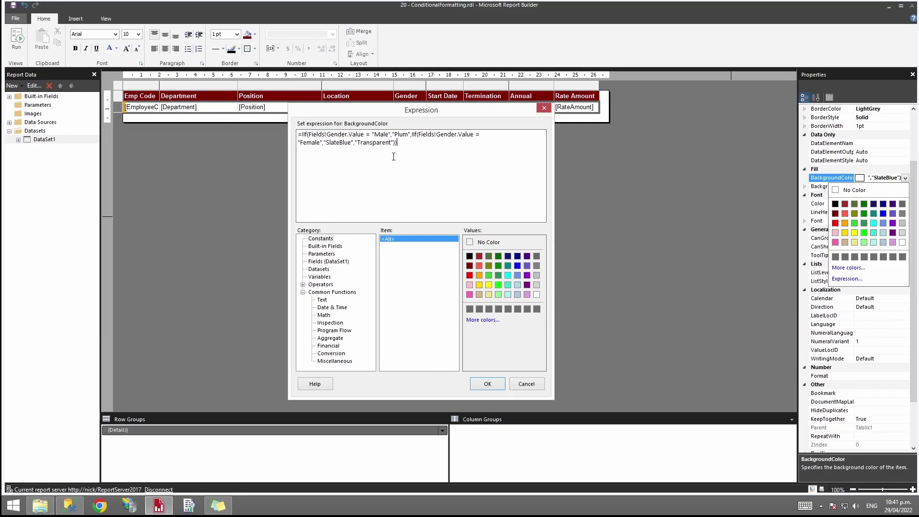
pyautogui.click(493, 385)
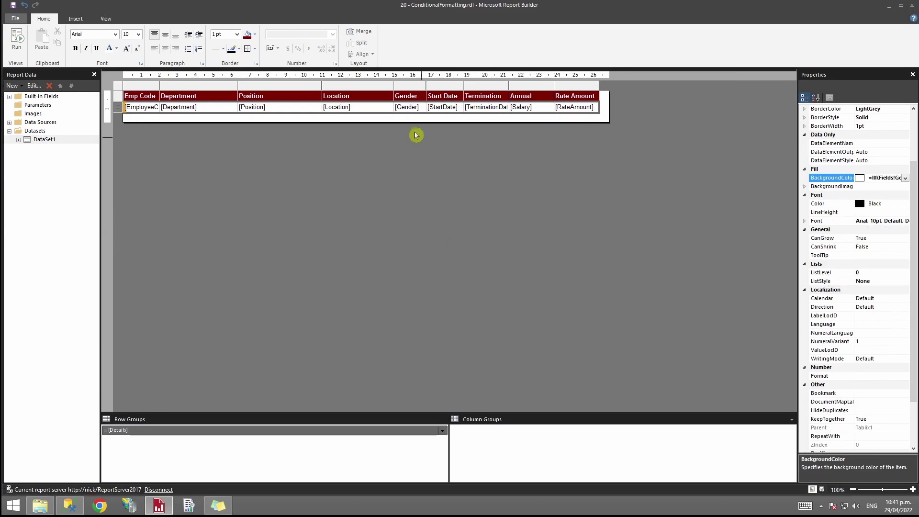
# Run the report and check the row background colours for male, female and blank gender values
pyautogui.click(20, 39)
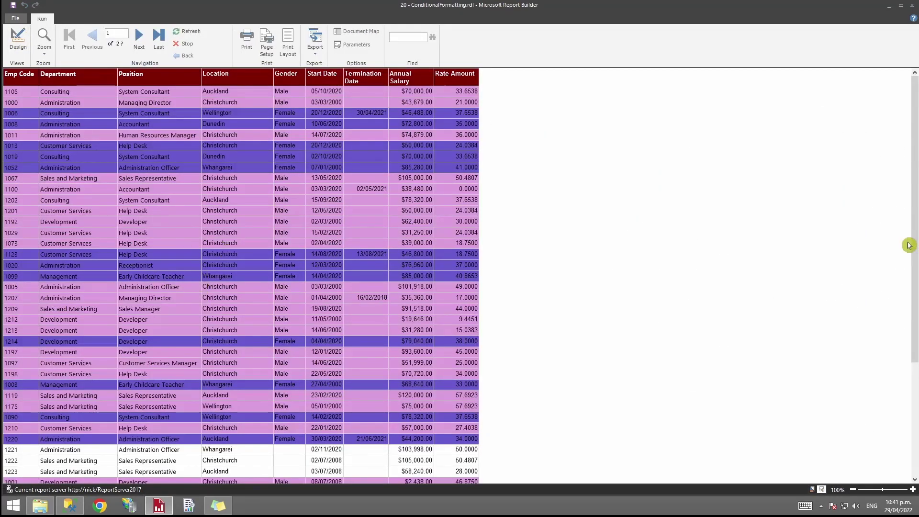
pyautogui.moveTo(913, 244); pyautogui.dragTo(916, 308)
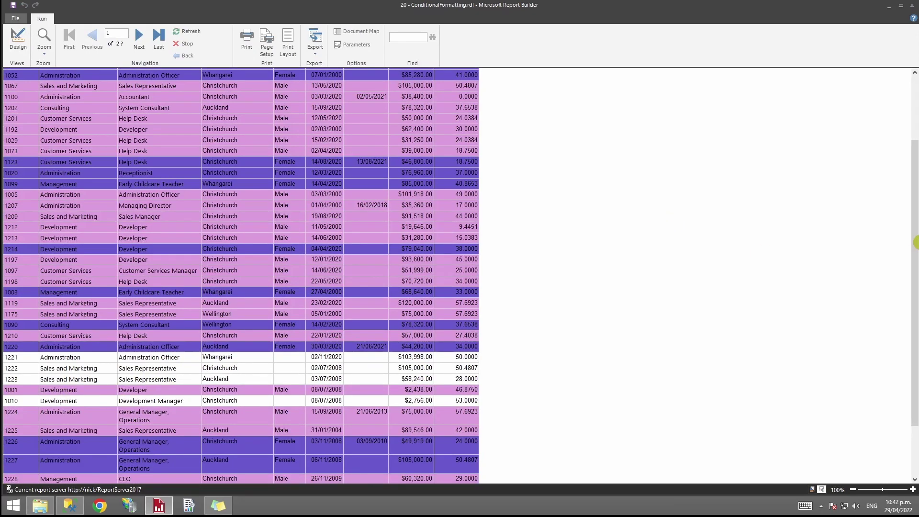
pyautogui.moveTo(916, 165); pyautogui.dragTo(915, 114)
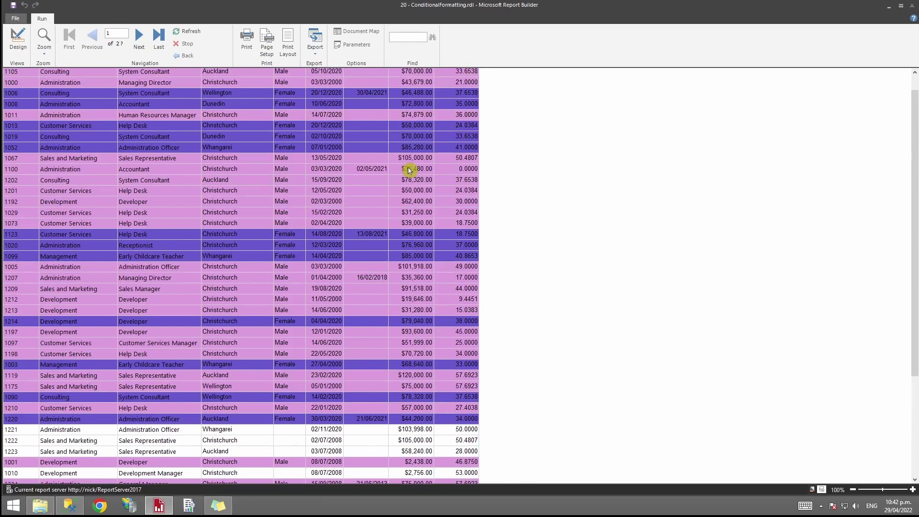
pyautogui.moveTo(916, 154); pyautogui.dragTo(915, 116)
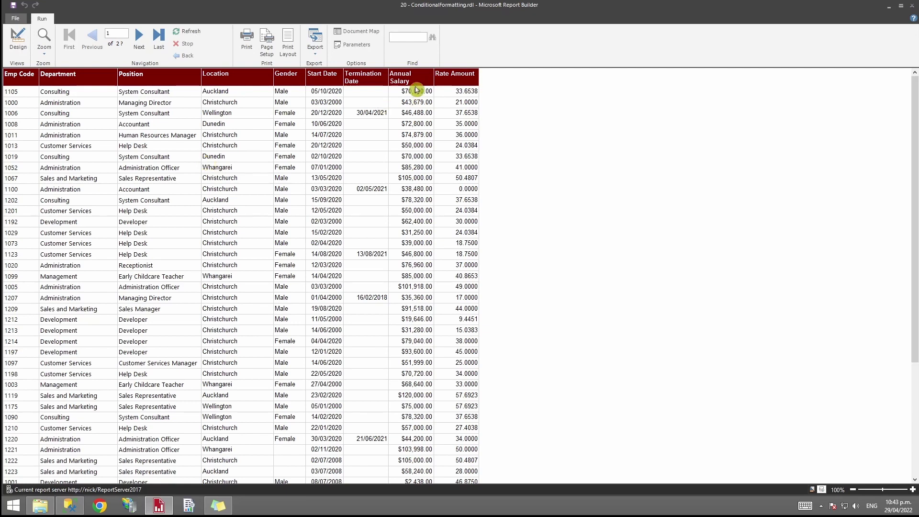
# Return to the report design, open the detail row's BackgroundColor expression and clear its "No Color" text
pyautogui.click(19, 39)
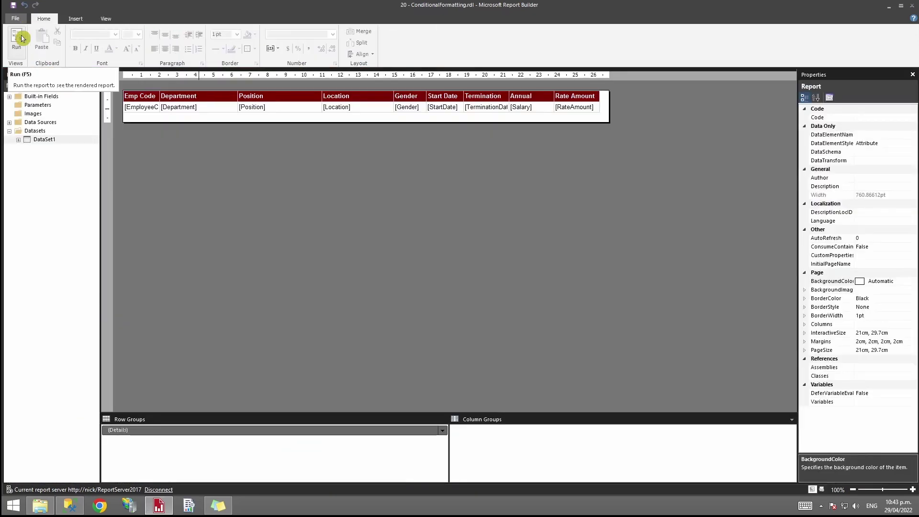
pyautogui.click(221, 106)
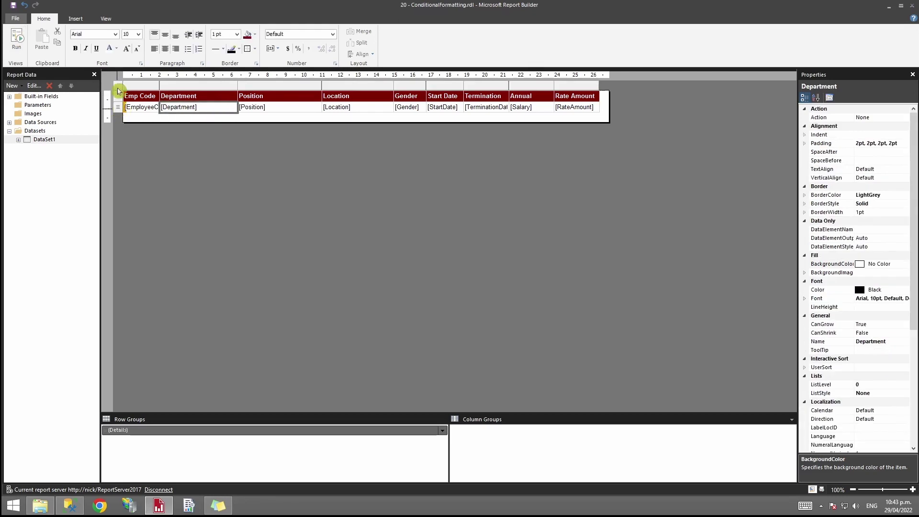
pyautogui.click(120, 106)
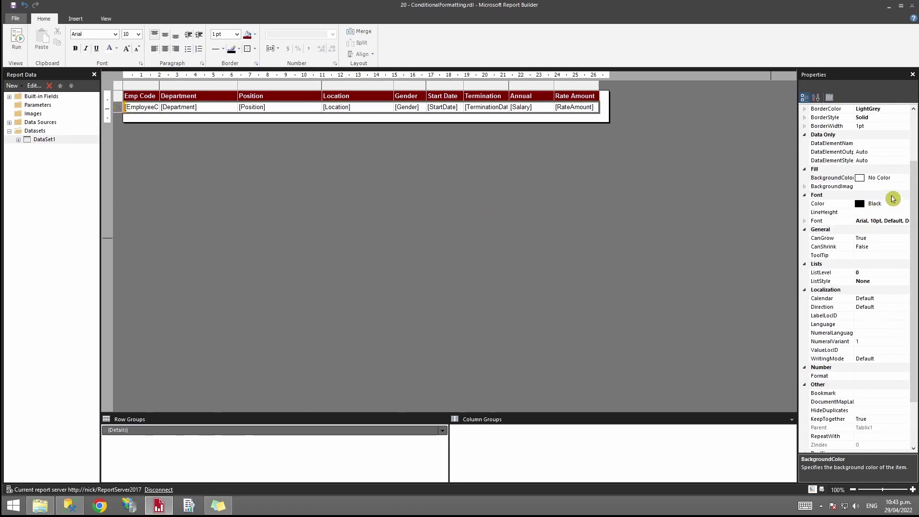
pyautogui.click(902, 181)
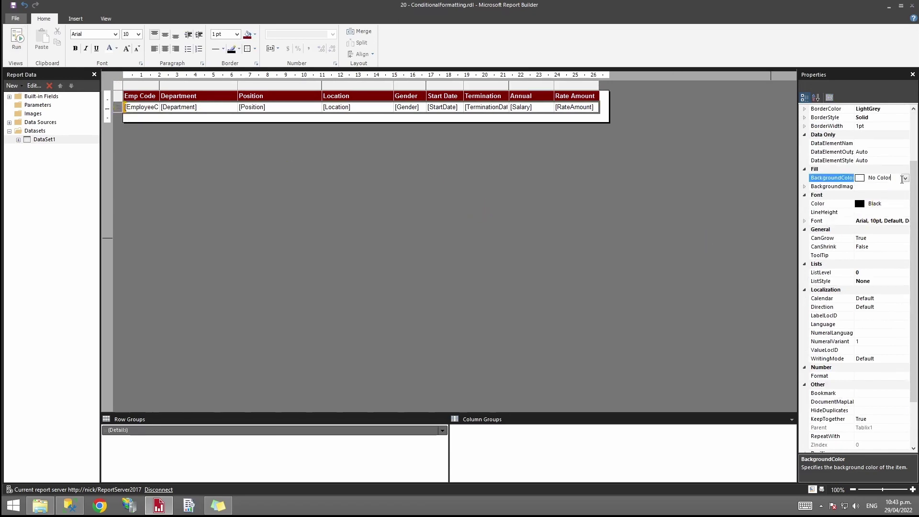
pyautogui.click(906, 179)
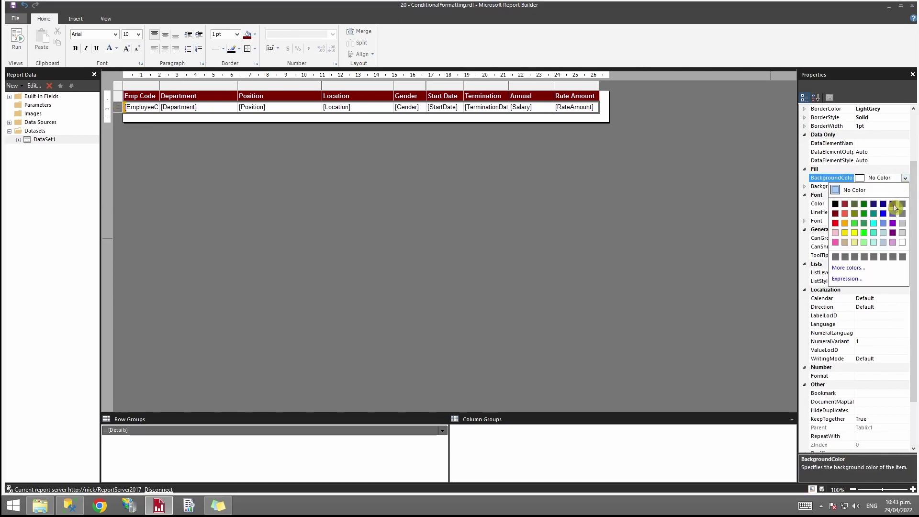
pyautogui.click(852, 280)
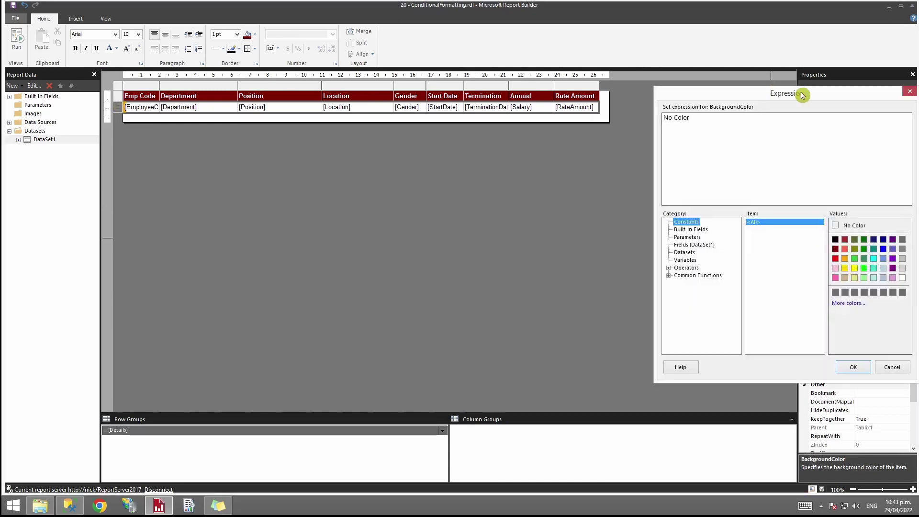
pyautogui.moveTo(798, 95); pyautogui.dragTo(454, 119)
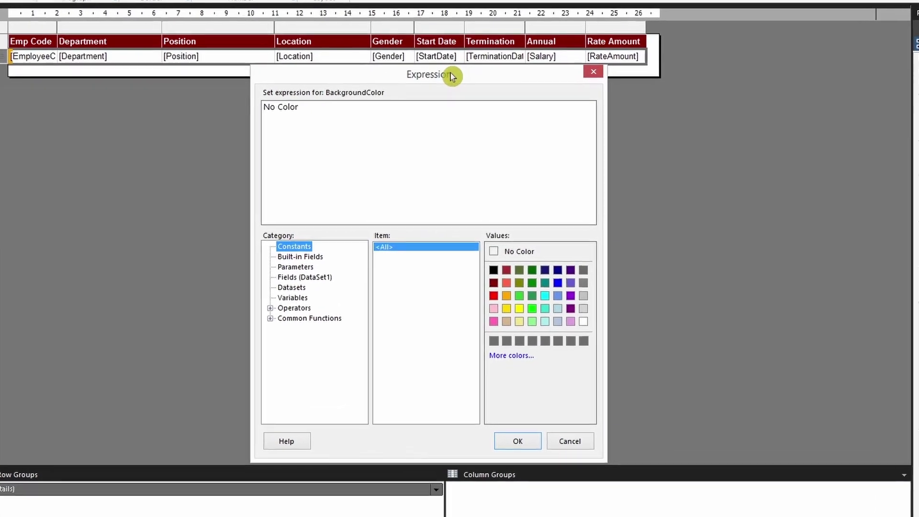
pyautogui.moveTo(397, 115); pyautogui.dragTo(216, 110)
pyautogui.press('Delete')
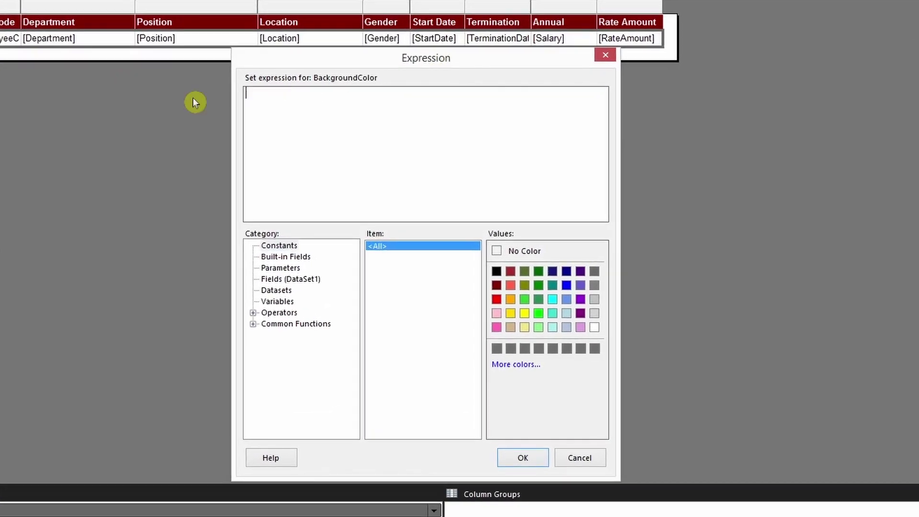
# Start the expression with the Switch function from Program Flow and widen the Expression dialog
pyautogui.click(253, 325)
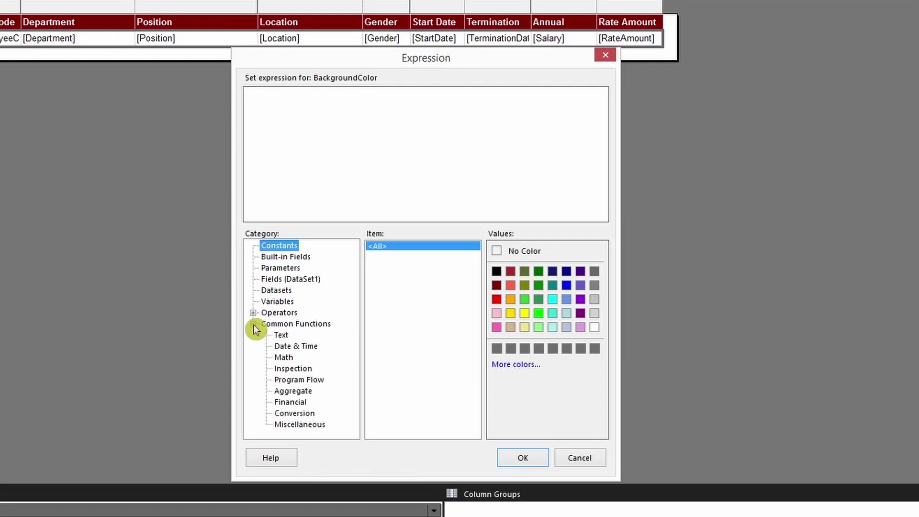
pyautogui.click(316, 381)
pyautogui.doubleClick(387, 264)
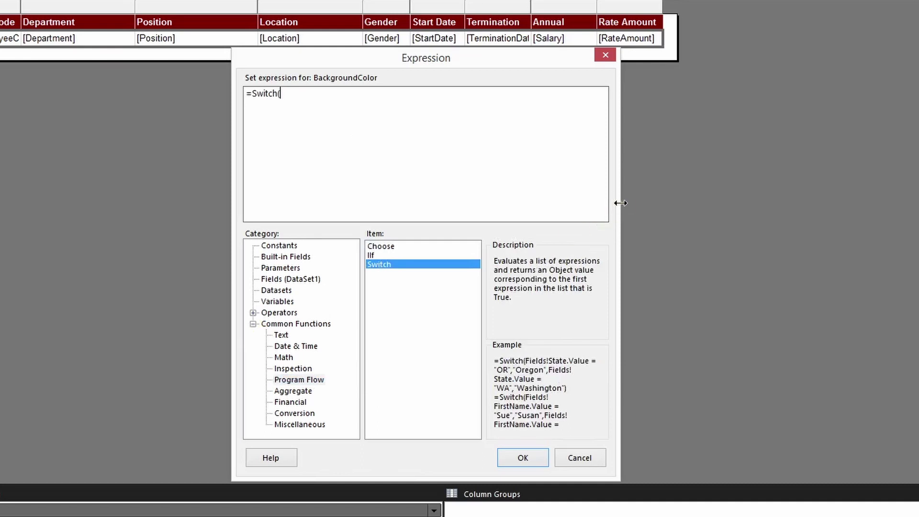
pyautogui.moveTo(622, 201); pyautogui.dragTo(805, 200)
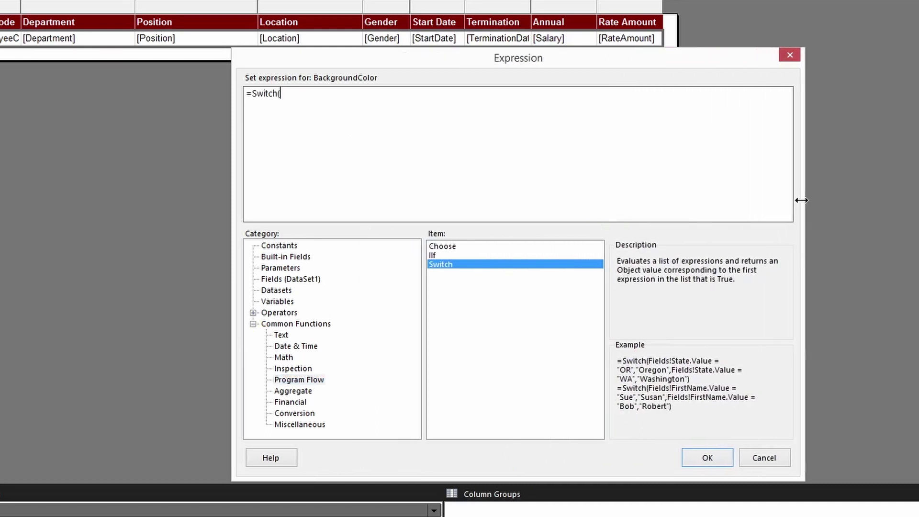
pyautogui.moveTo(553, 62); pyautogui.dragTo(505, 58)
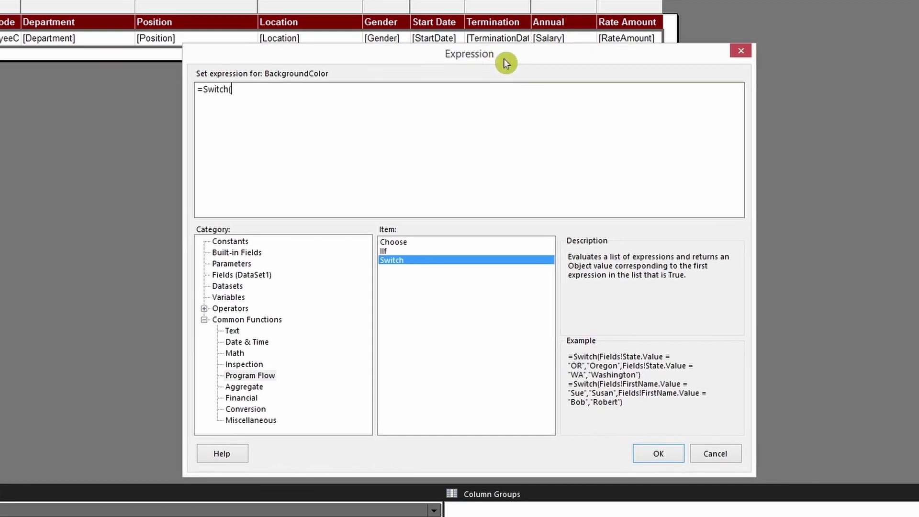
# Add the first Switch pair to the expression: Salary field <40000 returning "Tomato"
pyautogui.click(262, 275)
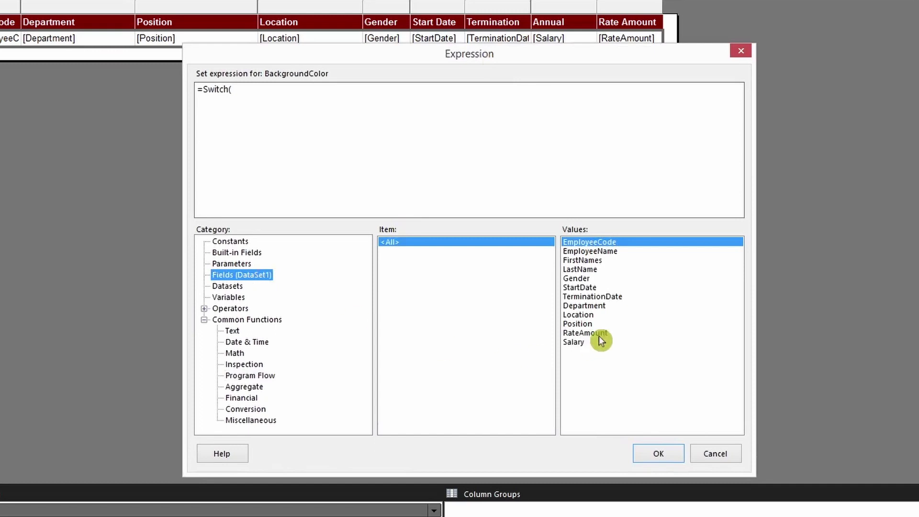
pyautogui.click(582, 340)
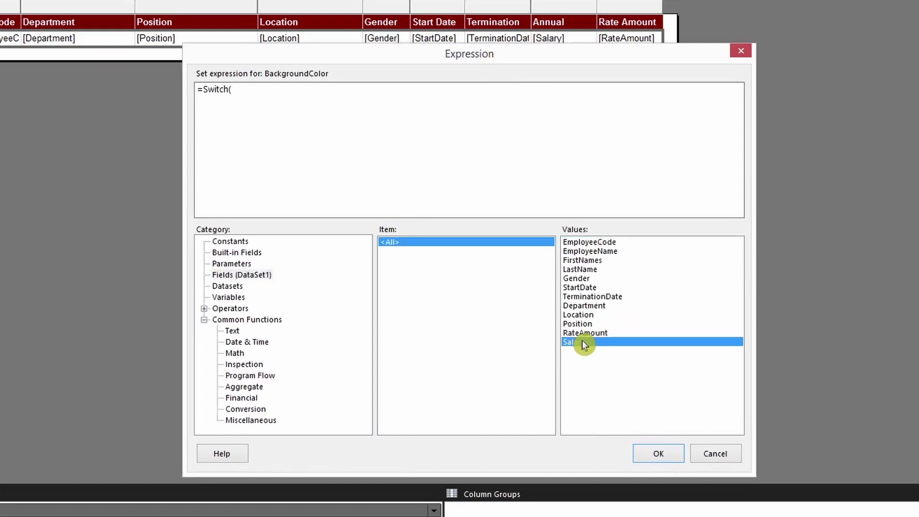
pyautogui.doubleClick(583, 340)
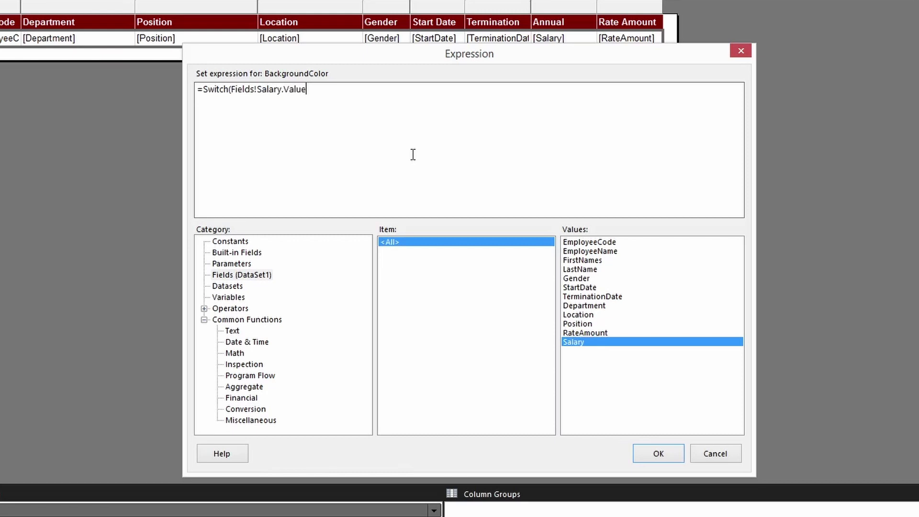
pyautogui.write('<40000,')
pyautogui.click(227, 243)
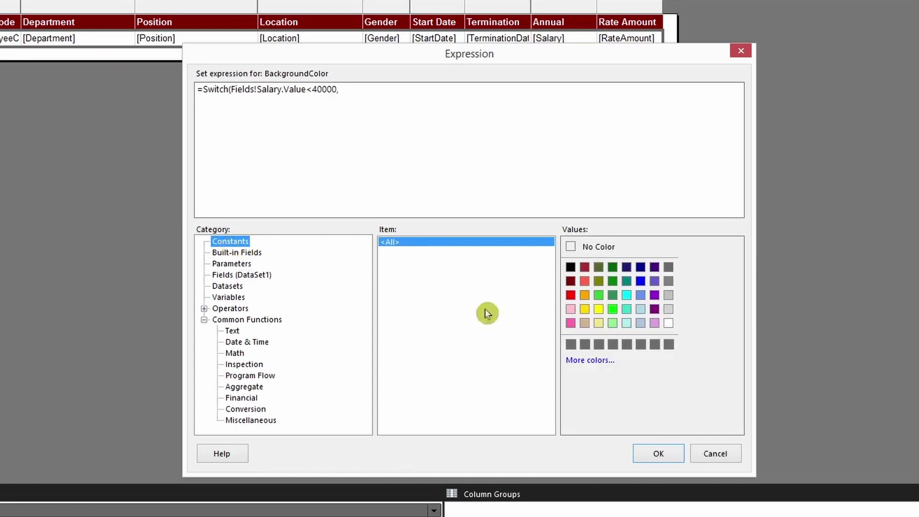
pyautogui.doubleClick(588, 280)
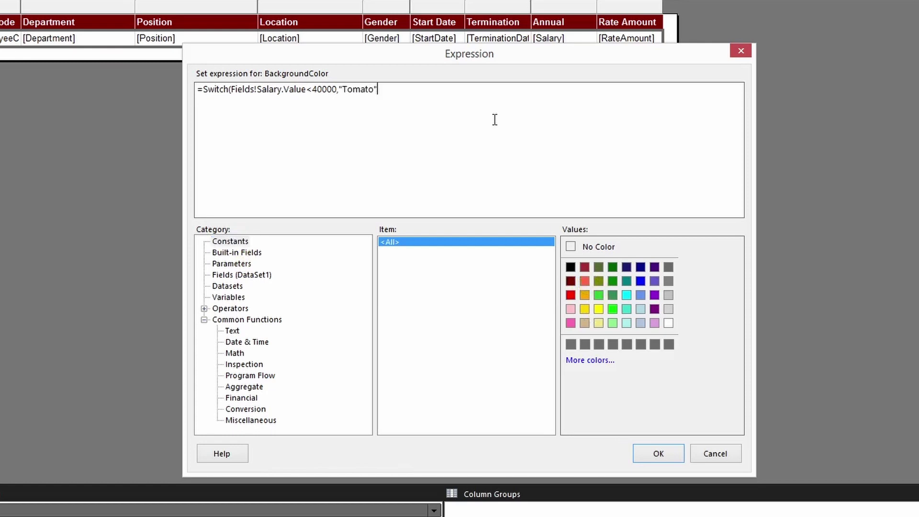
# Add a second pair to the Switch expression: Salary field <80000 returning "HotPink"
pyautogui.write(',')
pyautogui.click(251, 276)
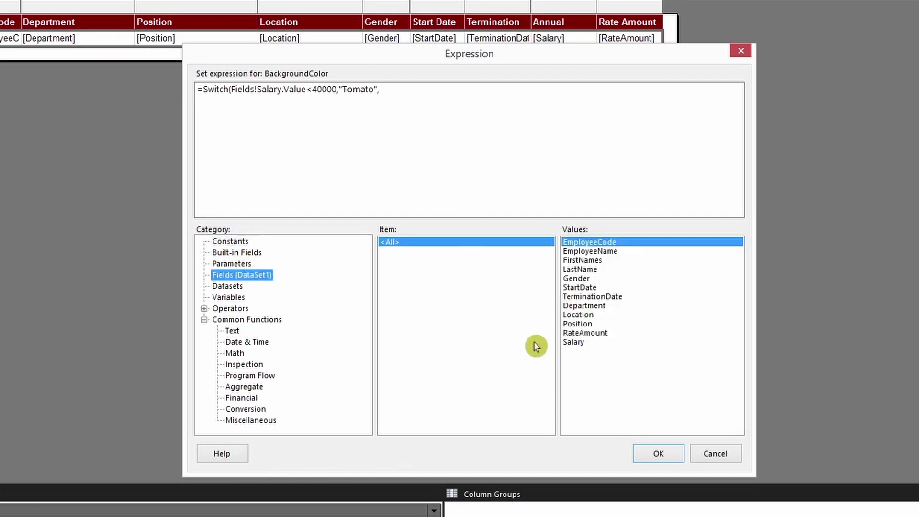
pyautogui.doubleClick(576, 343)
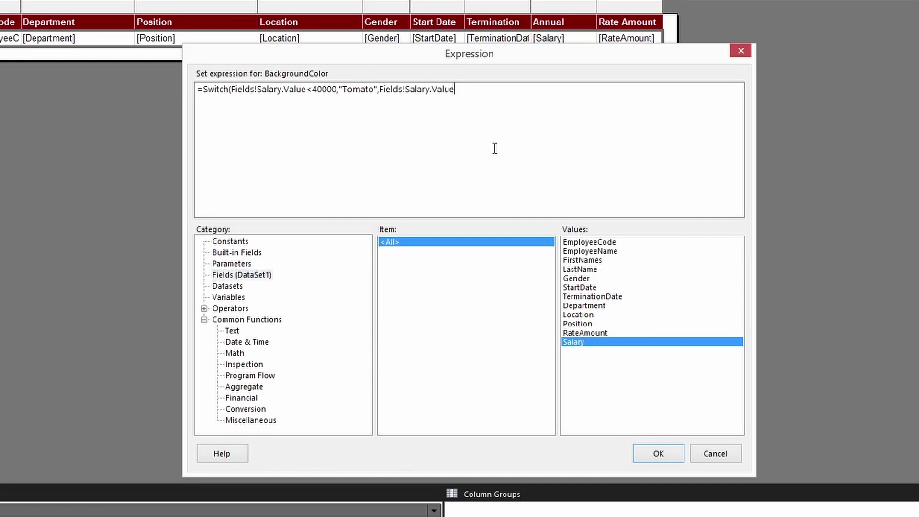
pyautogui.write('<80000,')
pyautogui.click(238, 242)
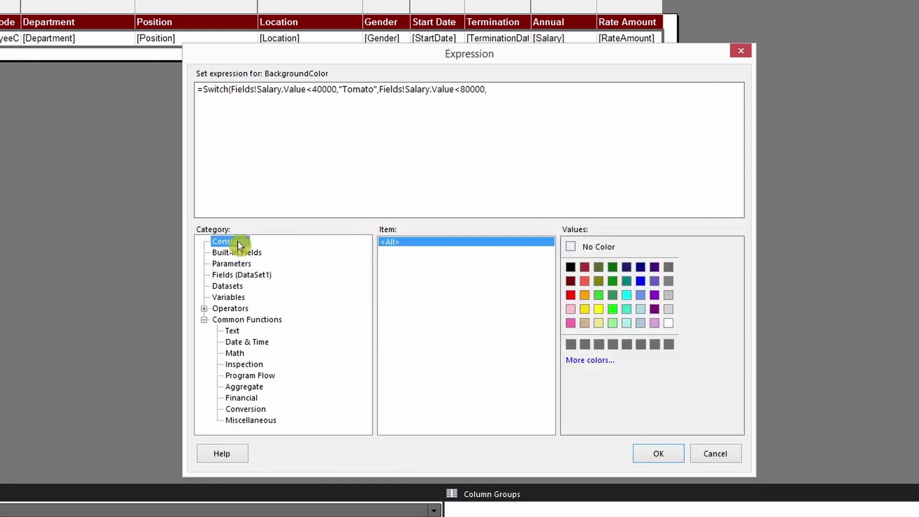
pyautogui.doubleClick(575, 325)
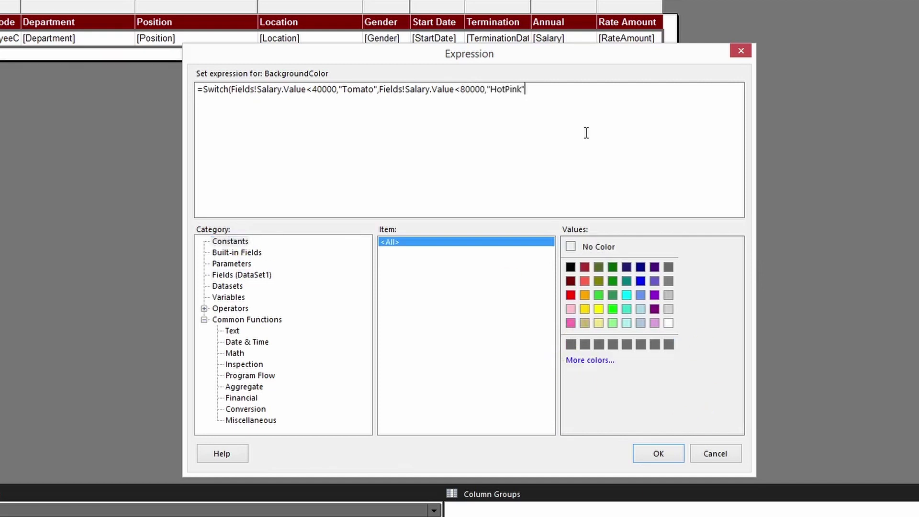
# Add the fallback pair True returning "Khaki" and close the Switch function's bracket
pyautogui.write(',True,')
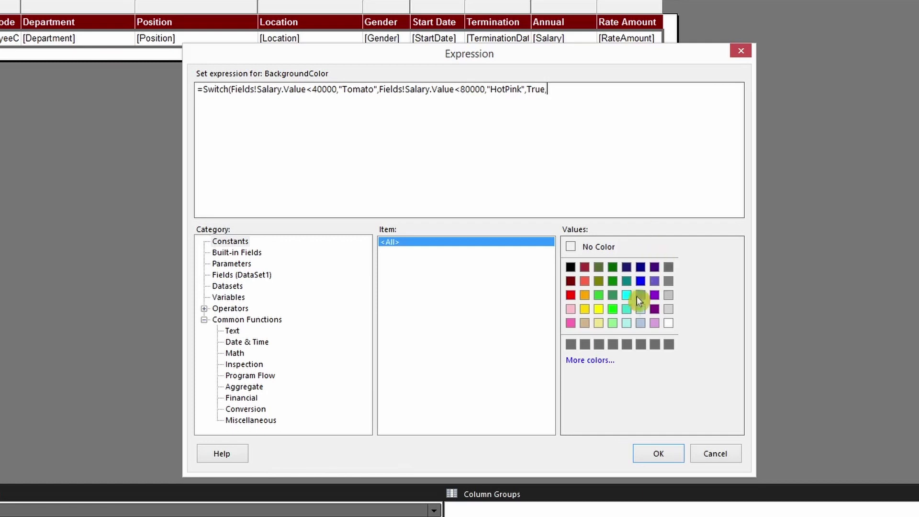
pyautogui.doubleClick(602, 323)
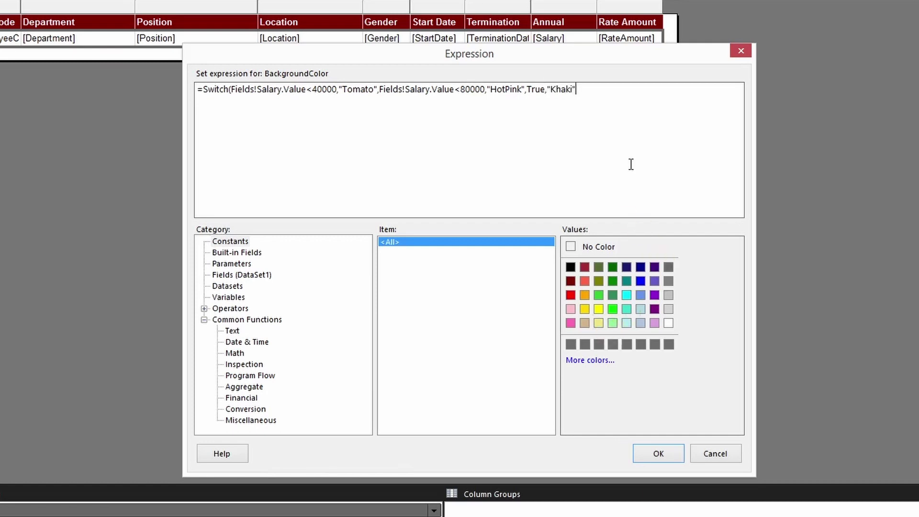
pyautogui.write(')')
pyautogui.moveTo(235, 89); pyautogui.dragTo(340, 90)
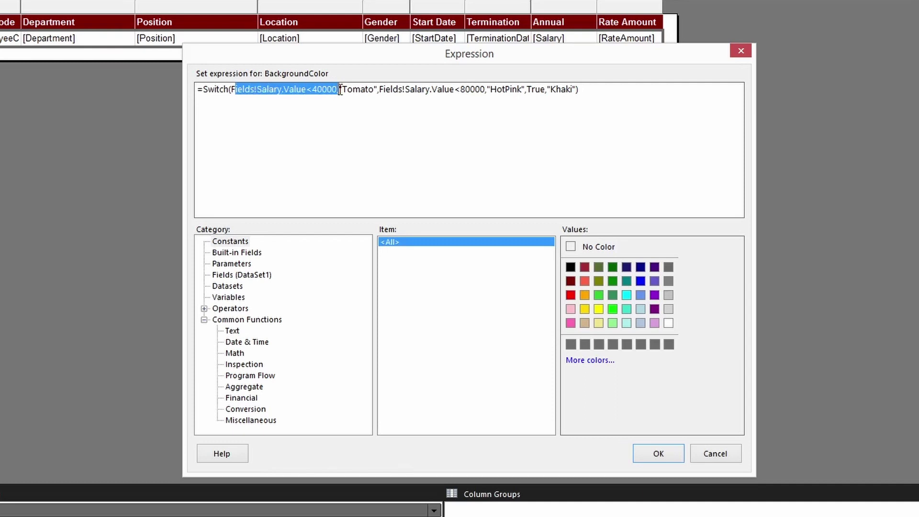
pyautogui.doubleClick(360, 89)
pyautogui.click(362, 90)
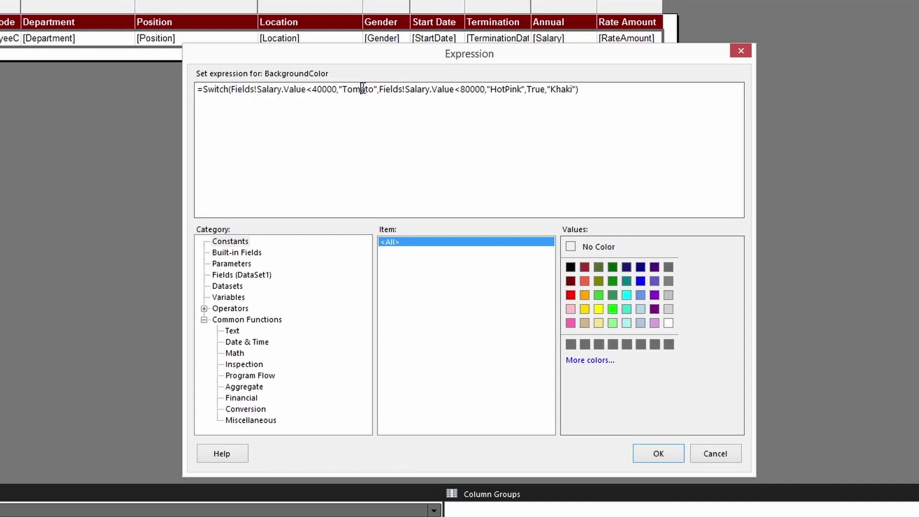
pyautogui.moveTo(383, 90); pyautogui.dragTo(523, 94)
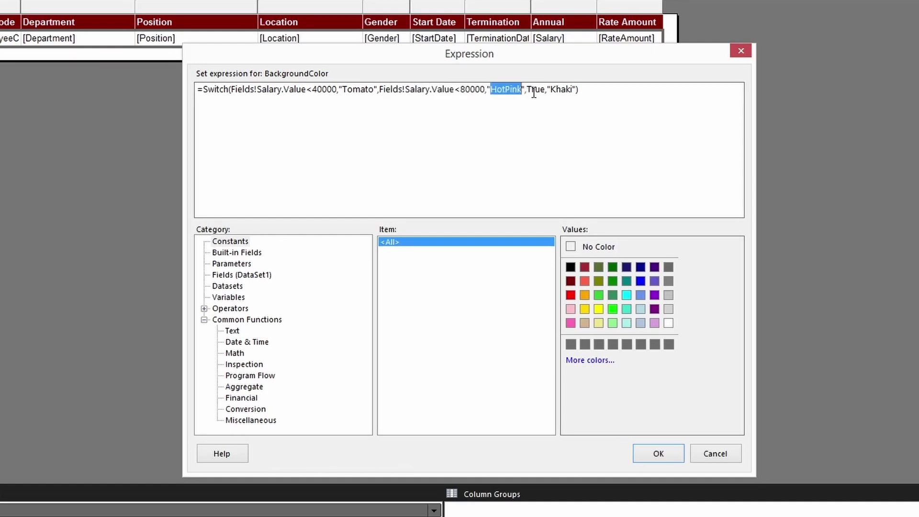
pyautogui.moveTo(535, 92); pyautogui.dragTo(578, 91)
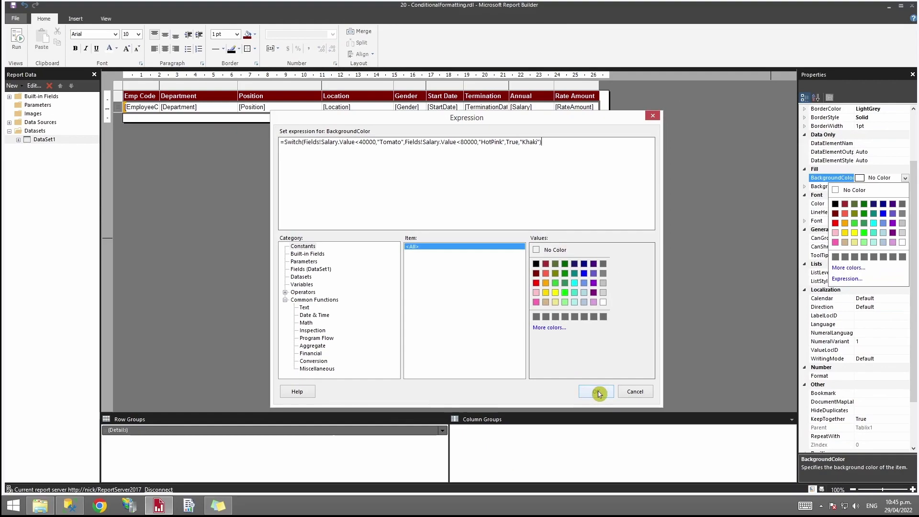
# Apply the Switch expression and run the report to check the row colours by salary
pyautogui.click(659, 454)
pyautogui.click(19, 37)
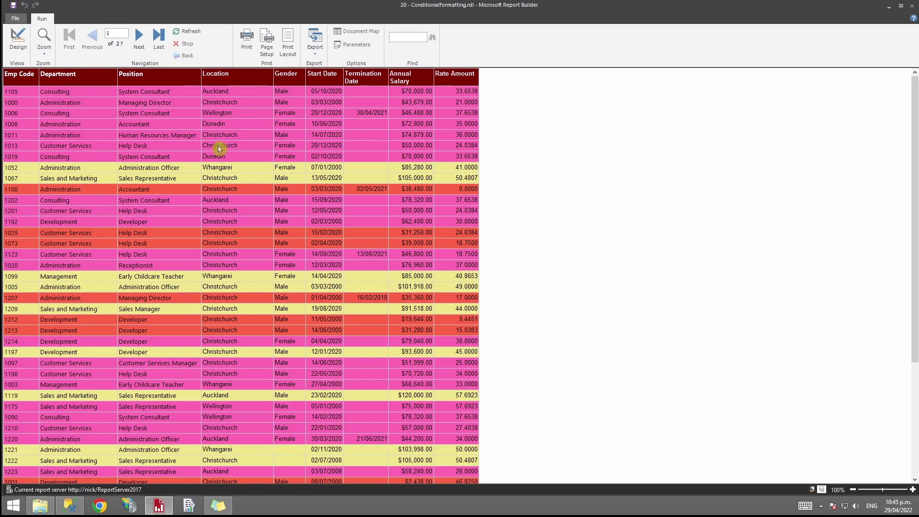
# Return to the report design, reset the detail row's BackgroundColor to No Color and run the report to check it
pyautogui.click(17, 40)
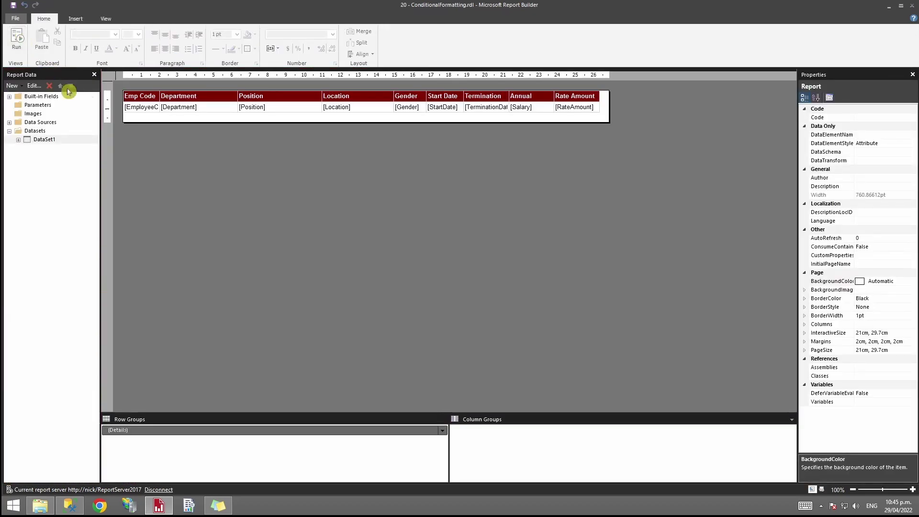
pyautogui.click(120, 109)
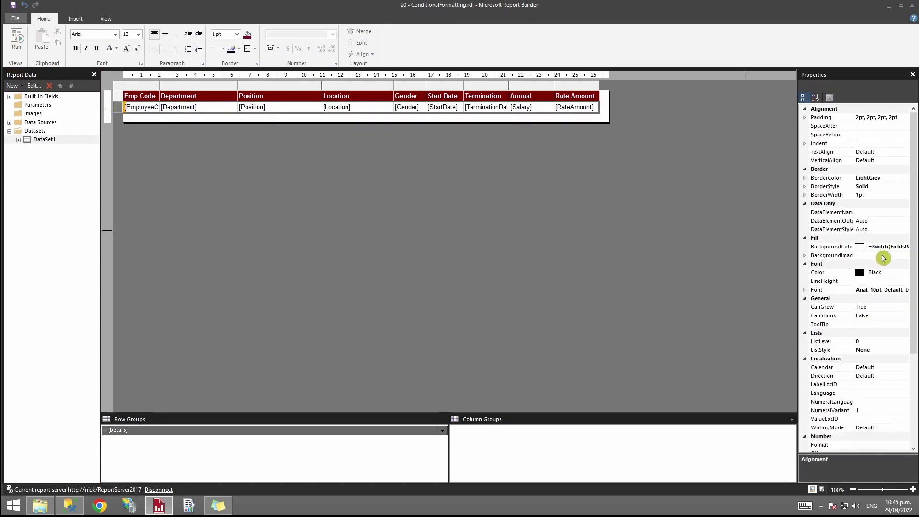
pyautogui.click(892, 247)
pyautogui.click(906, 247)
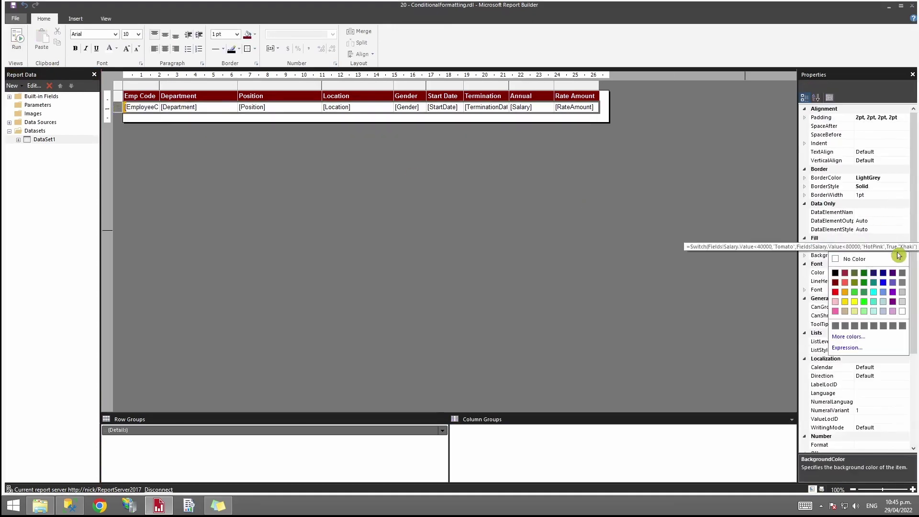
pyautogui.press('Escape')
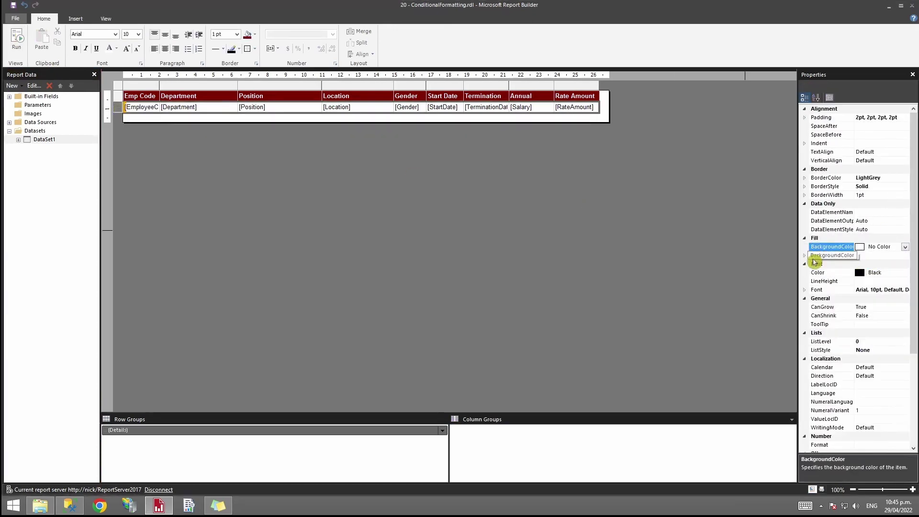
pyautogui.click(17, 40)
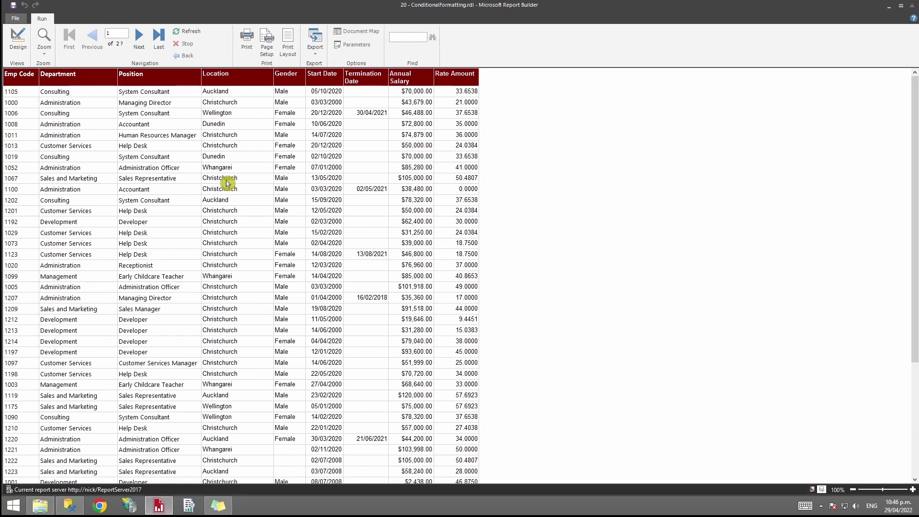
# Back in the design, open the font colour expression in the Gender detail cell's text box properties and clear its "Black" text
pyautogui.click(18, 39)
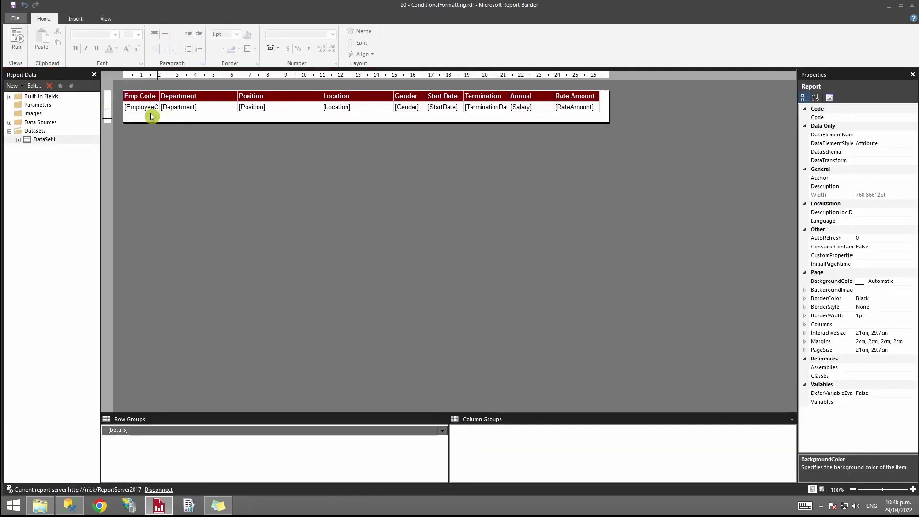
pyautogui.click(420, 111)
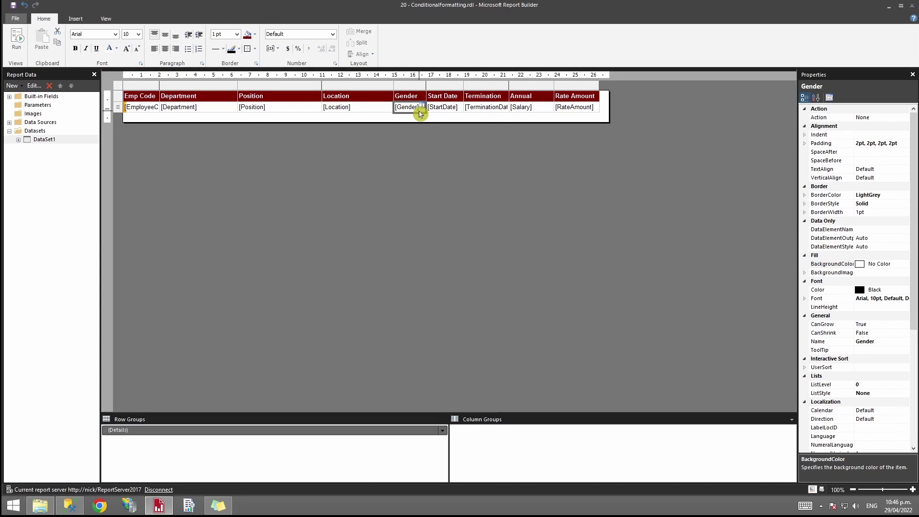
pyautogui.rightClick(420, 113)
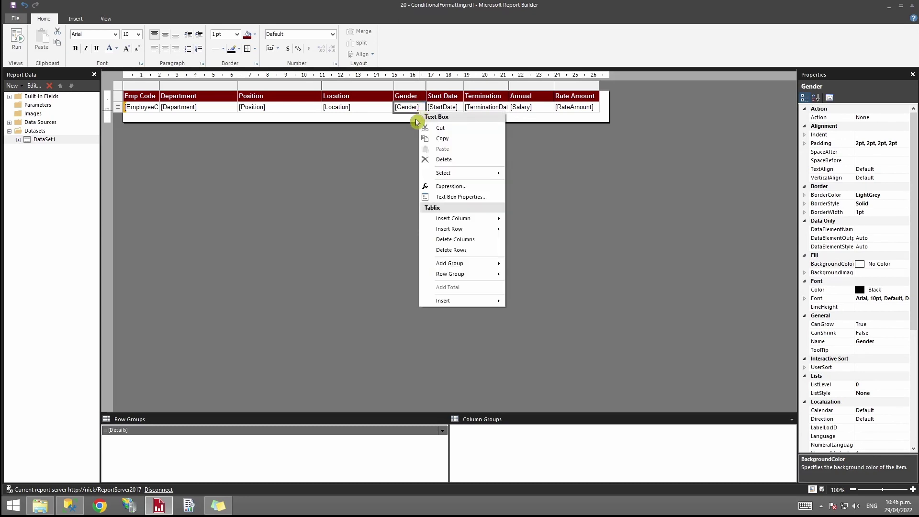
pyautogui.click(464, 201)
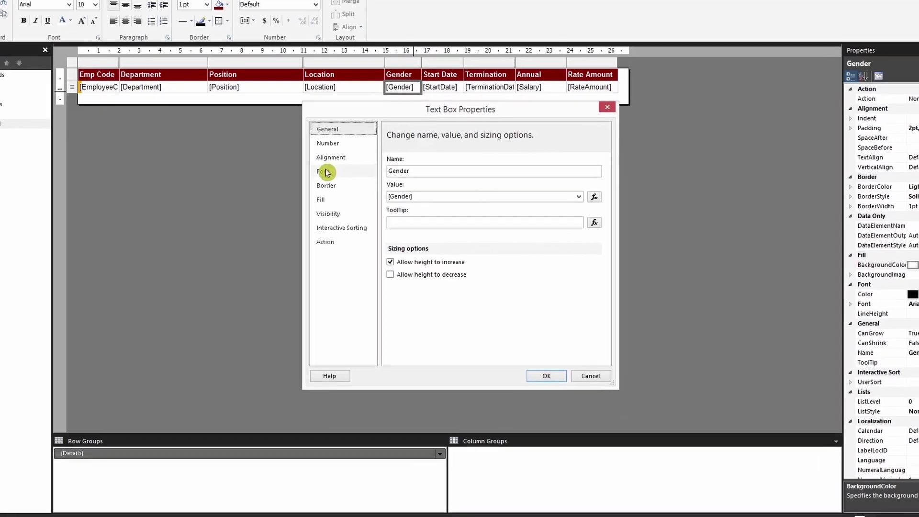
pyautogui.click(342, 182)
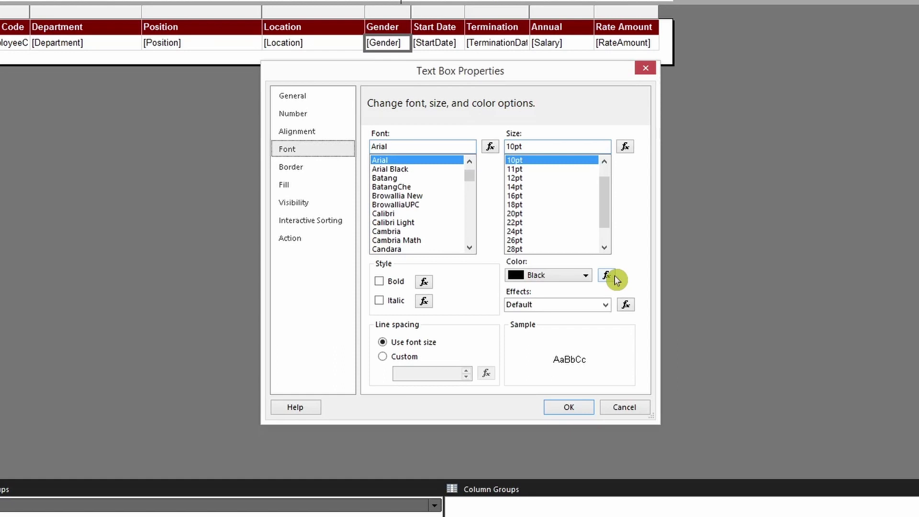
pyautogui.click(570, 278)
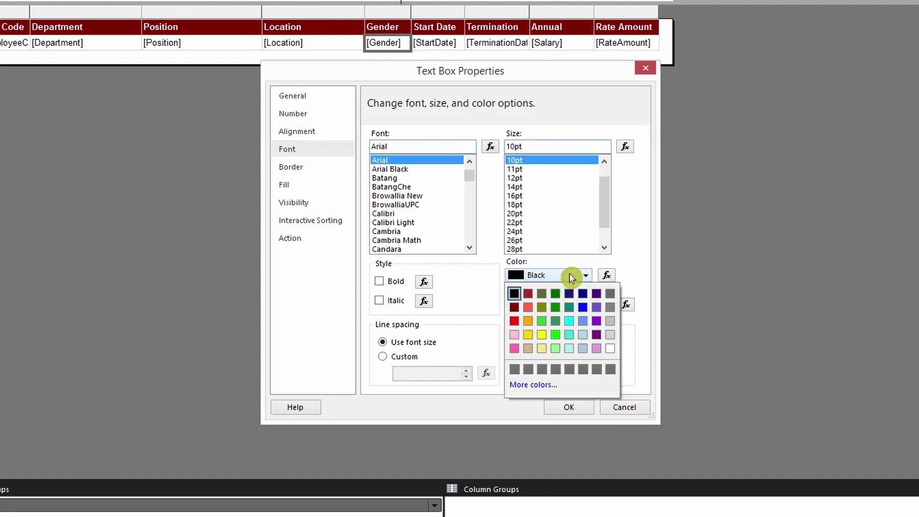
pyautogui.click(607, 275)
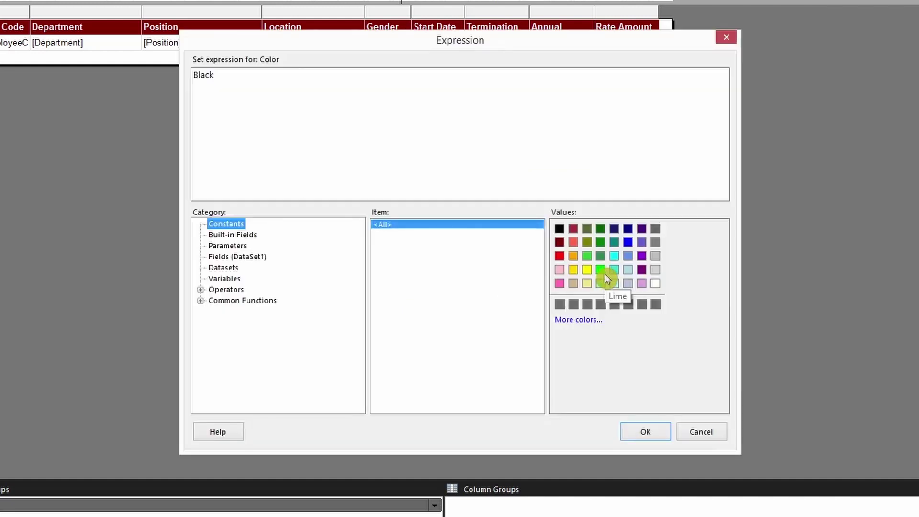
pyautogui.moveTo(253, 84); pyautogui.dragTo(153, 72)
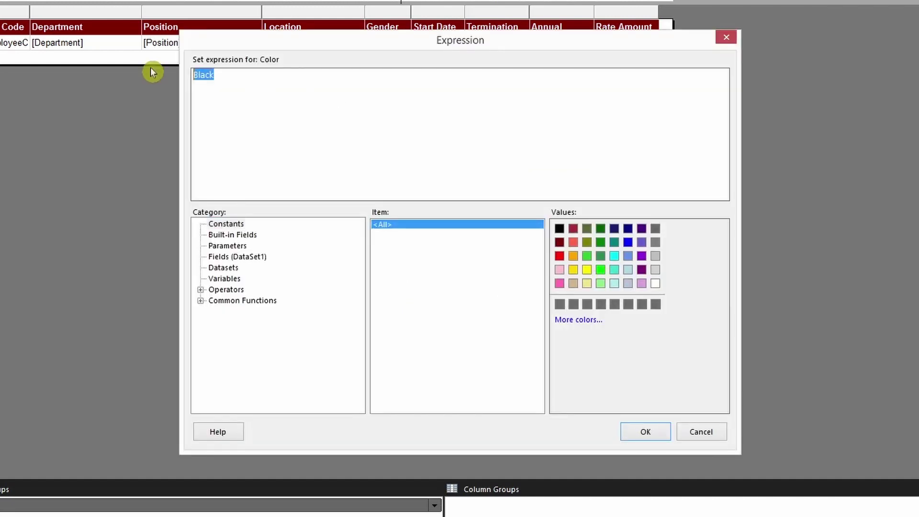
pyautogui.press('Delete')
# Start the font colour expression with an IIf function testing whether the Gender field equals "Male", returning "Blue" when true
pyautogui.click(201, 301)
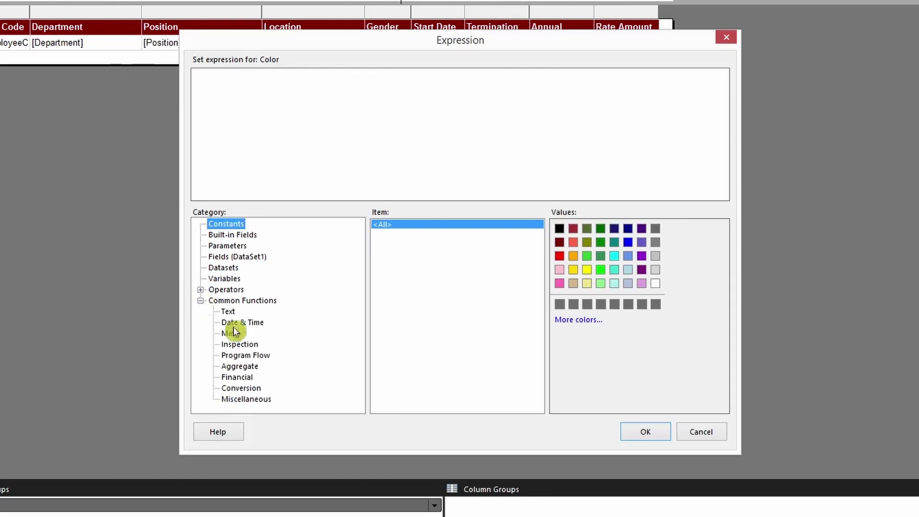
pyautogui.click(254, 357)
pyautogui.doubleClick(386, 234)
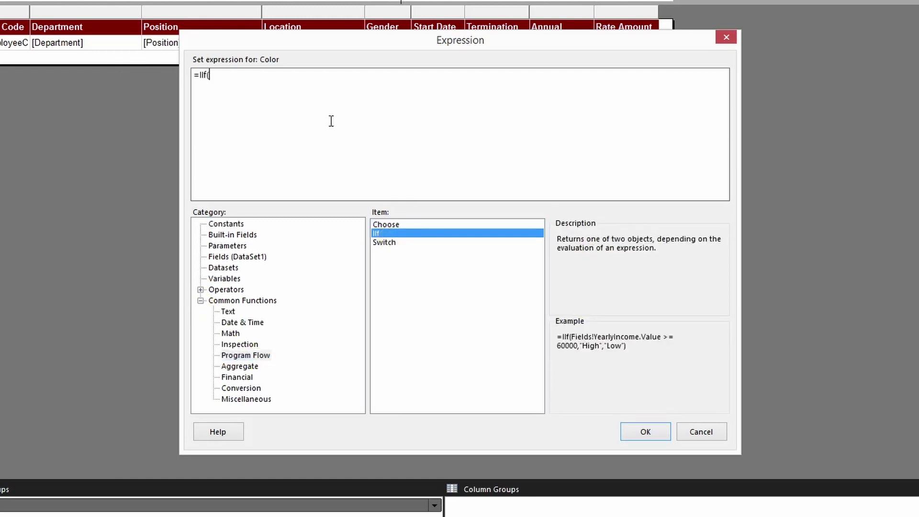
pyautogui.click(253, 259)
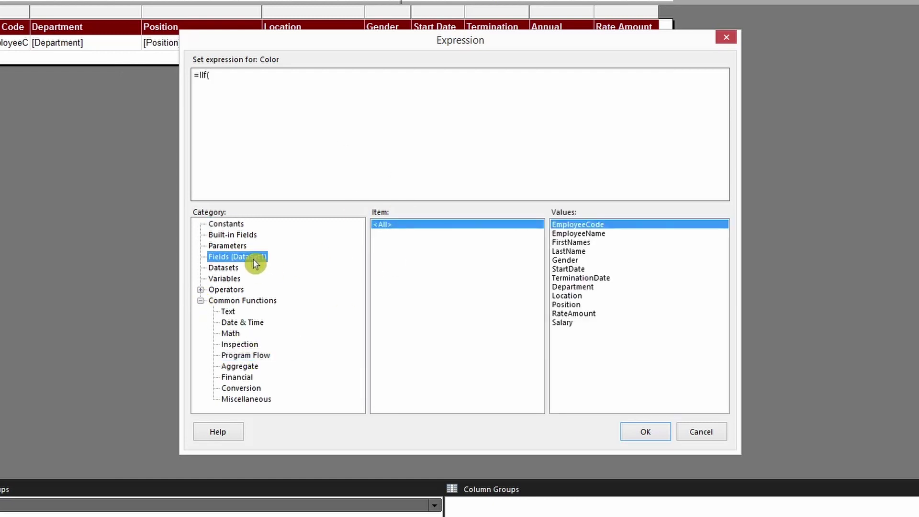
pyautogui.doubleClick(572, 261)
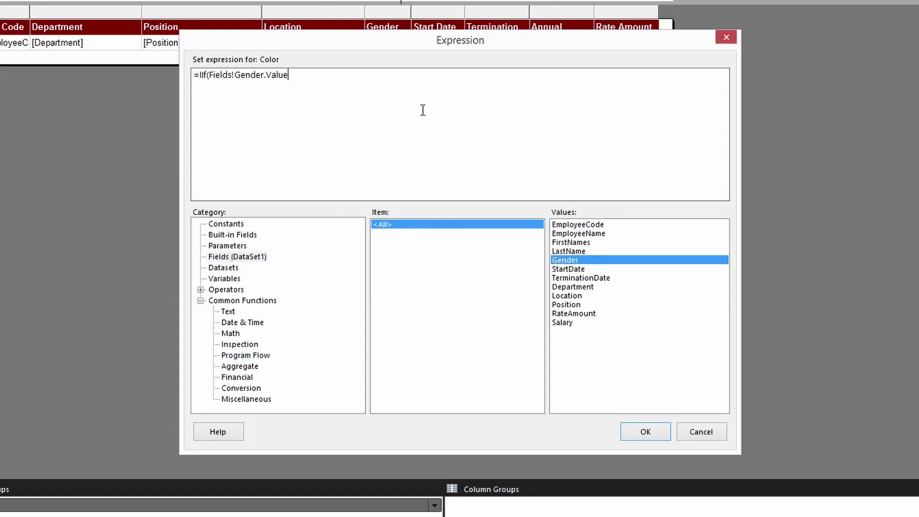
pyautogui.write('="Male",')
pyautogui.click(227, 227)
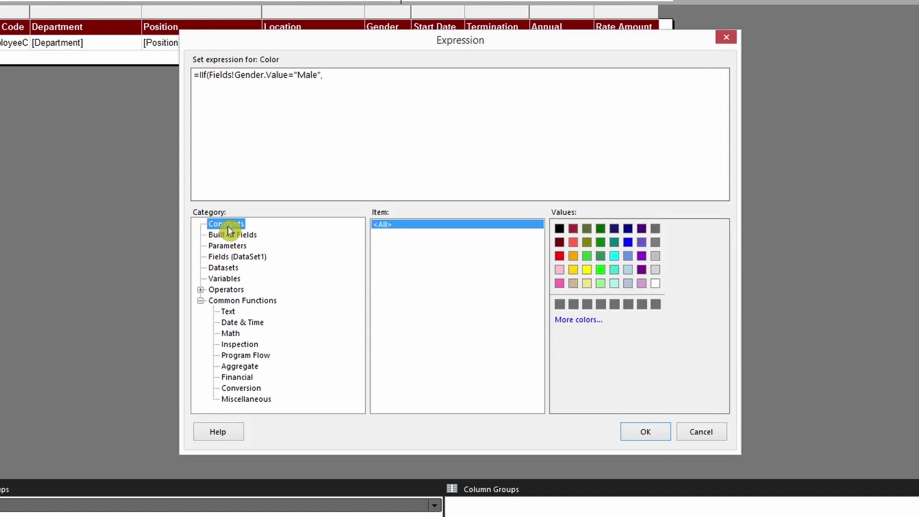
pyautogui.doubleClick(628, 243)
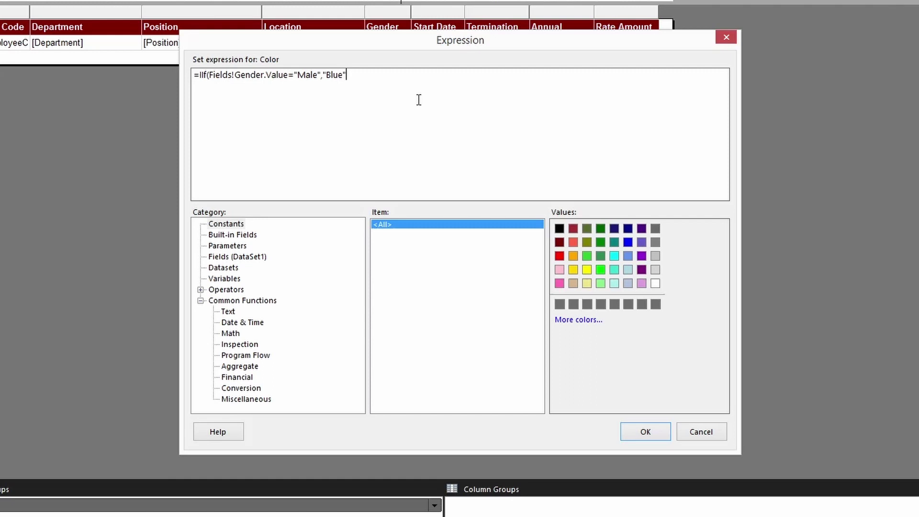
# Add a nested IIf as the false part, testing whether the Gender field equals "Female" and returning "HotPink" when true
pyautogui.write(',')
pyautogui.click(261, 355)
pyautogui.doubleClick(380, 233)
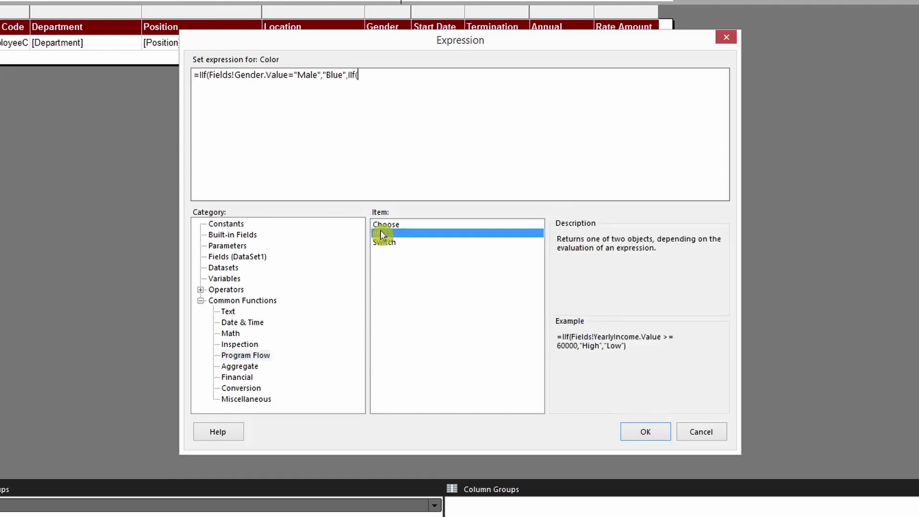
pyautogui.click(251, 261)
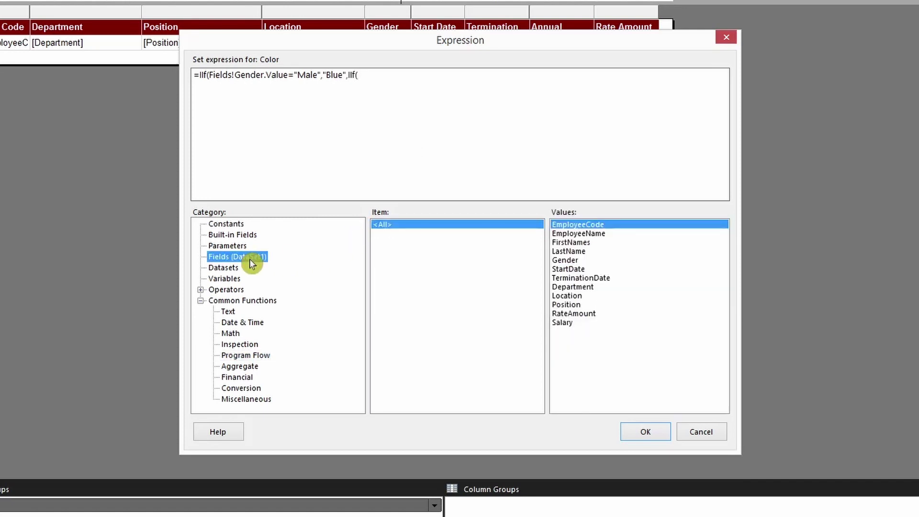
pyautogui.doubleClick(571, 259)
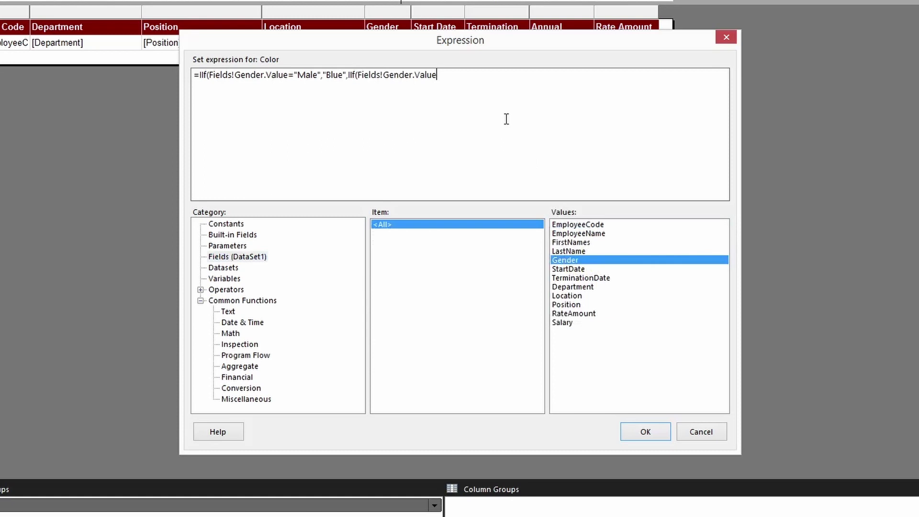
pyautogui.write('="Female",')
pyautogui.click(230, 226)
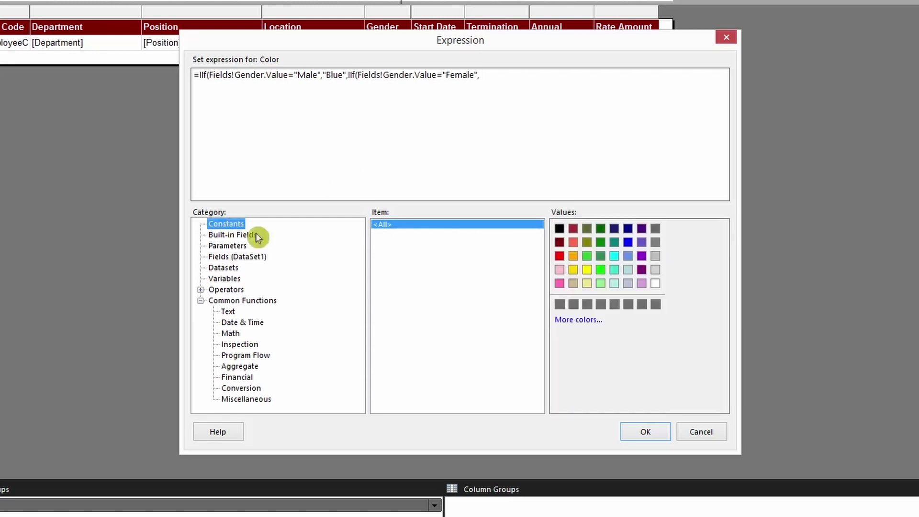
pyautogui.doubleClick(559, 282)
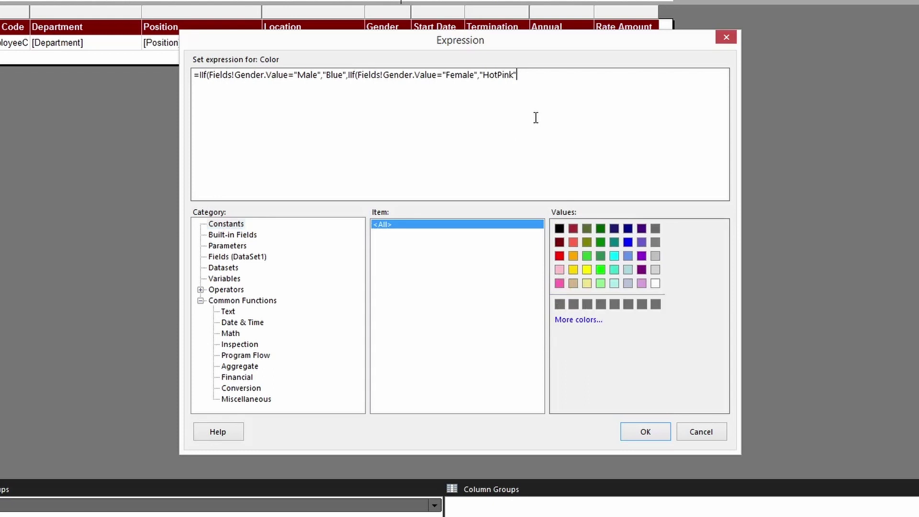
# Finish the font colour expression with "Red" as the nested IIf's false value and close both functions' parentheses
pyautogui.write(',')
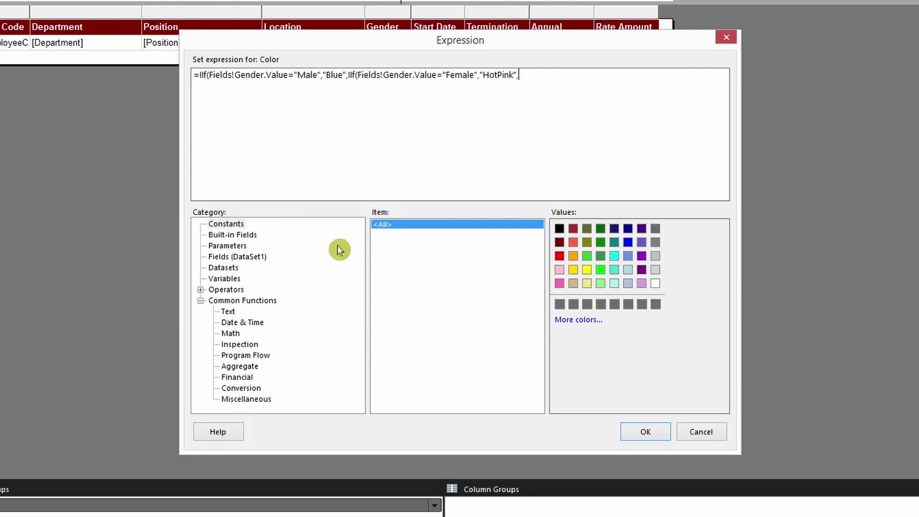
pyautogui.doubleClick(560, 256)
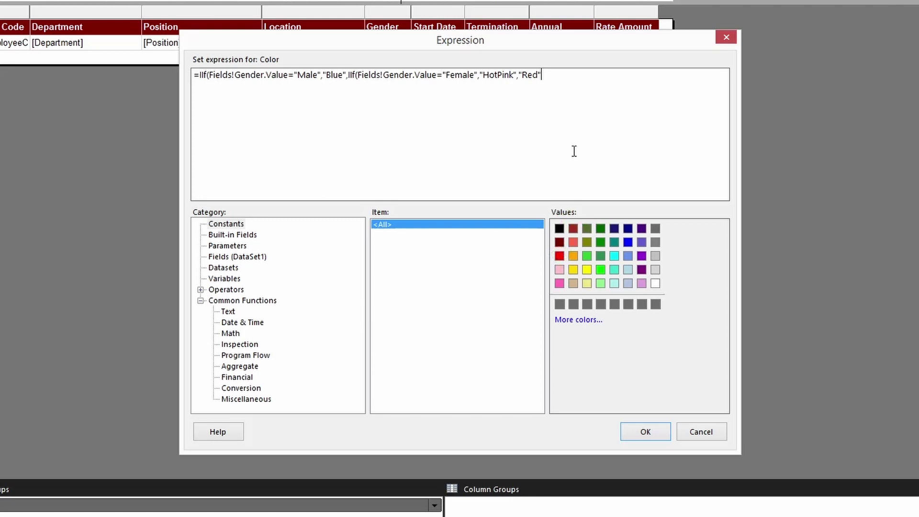
pyautogui.write(')')
pyautogui.moveTo(353, 76); pyautogui.dragTo(537, 85)
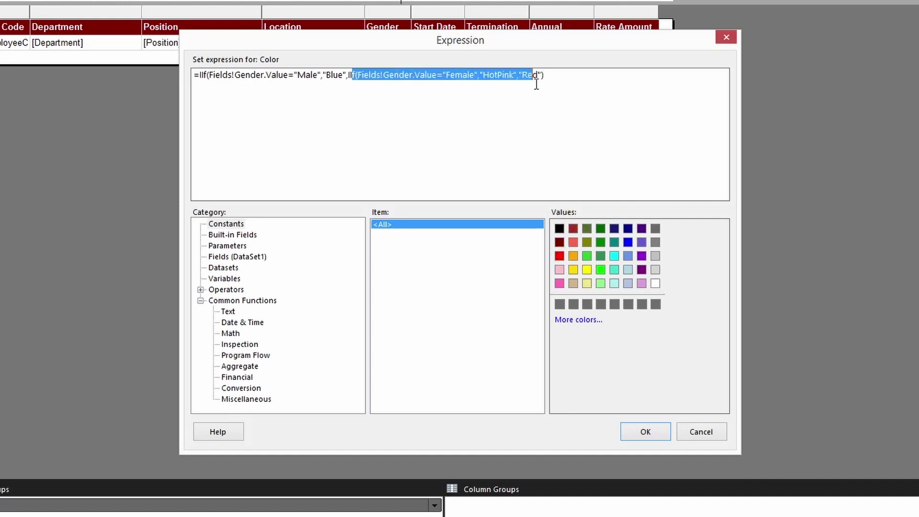
pyautogui.click(562, 78)
pyautogui.write(')')
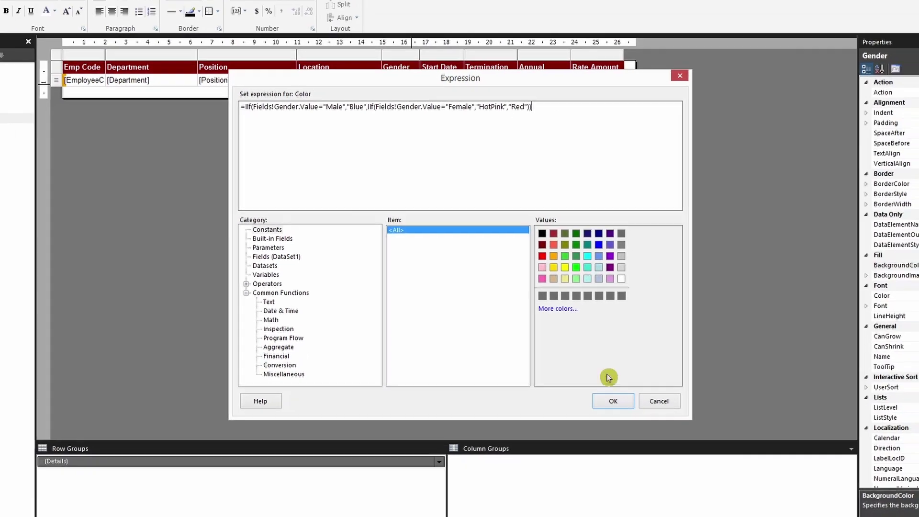
# Apply the font colour expression to the Gender text box and run the report to check the Gender colours down the page
pyautogui.click(613, 402)
pyautogui.click(556, 381)
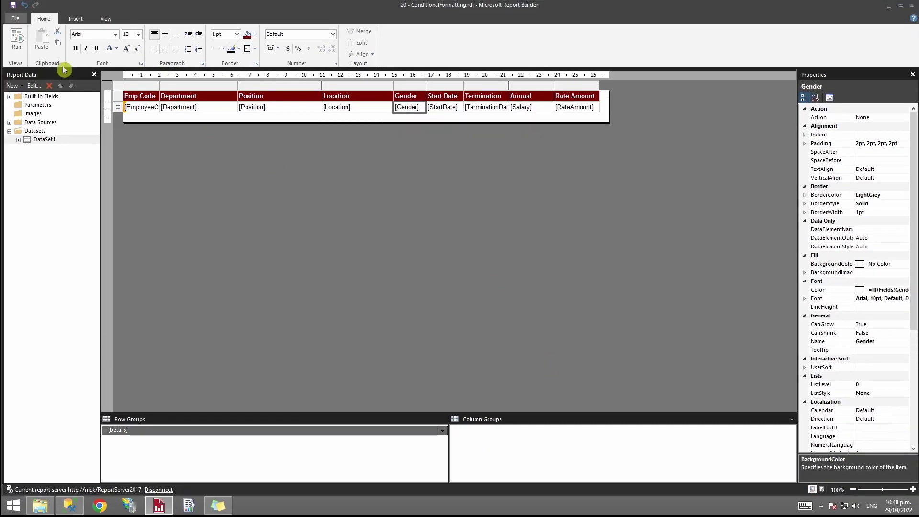
pyautogui.click(18, 37)
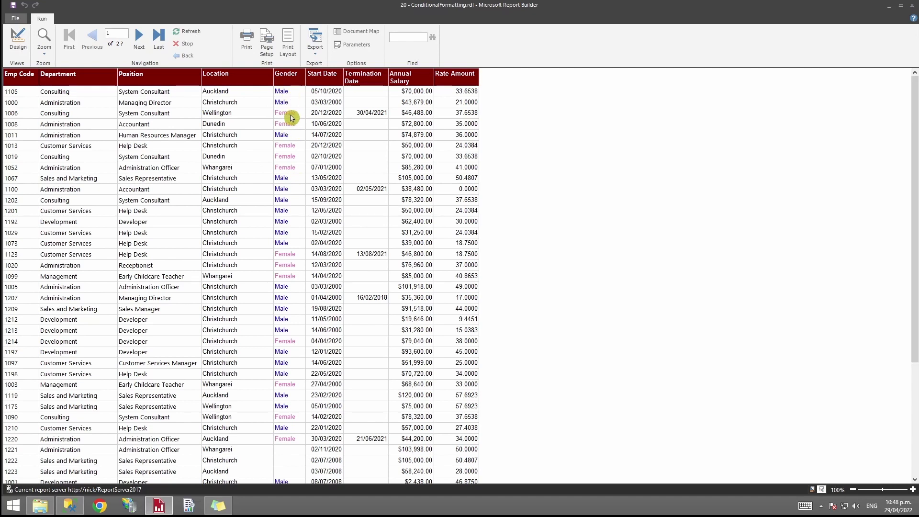
pyautogui.scroll(-3, 255, 367)
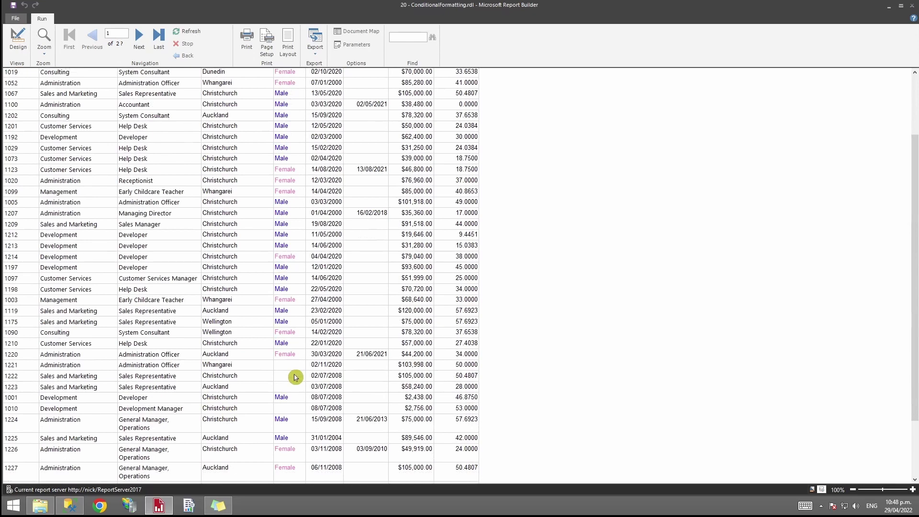
pyautogui.scroll(-1, 916, 269)
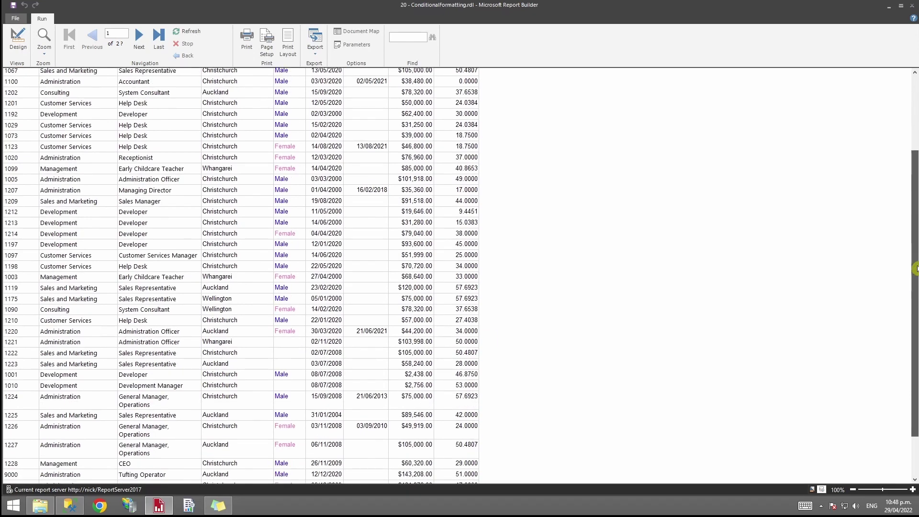